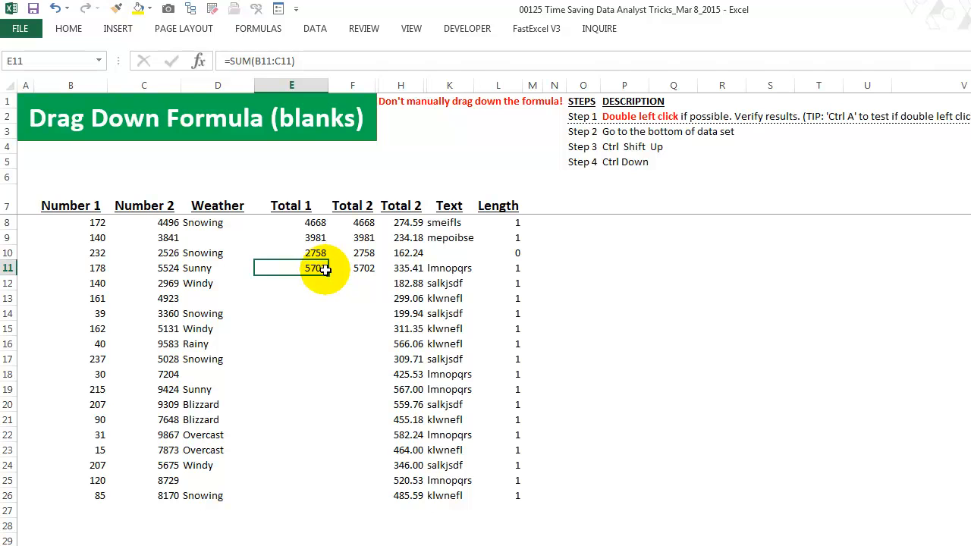
Fill the SUM formulas in E11 and F11 down through row 26.
double_click(328, 274)
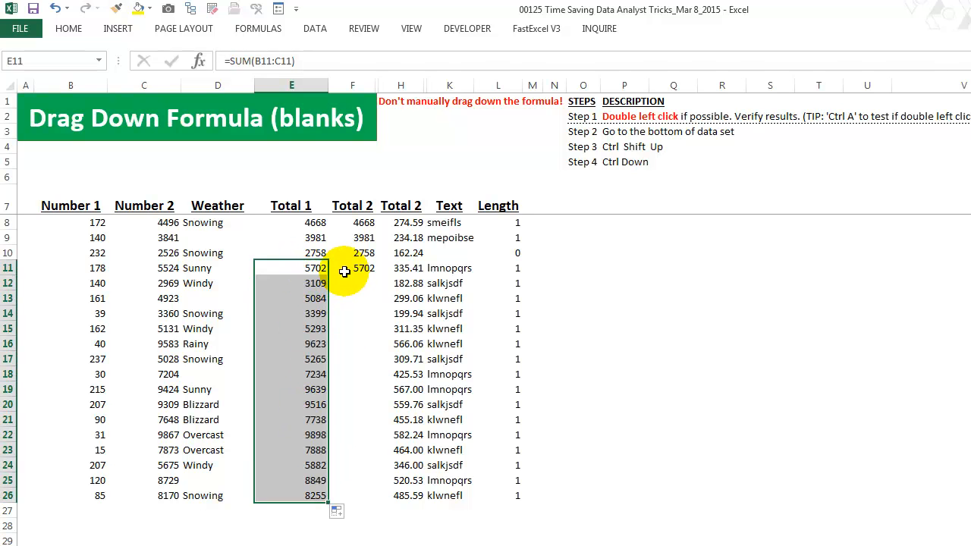
left_click(345, 271)
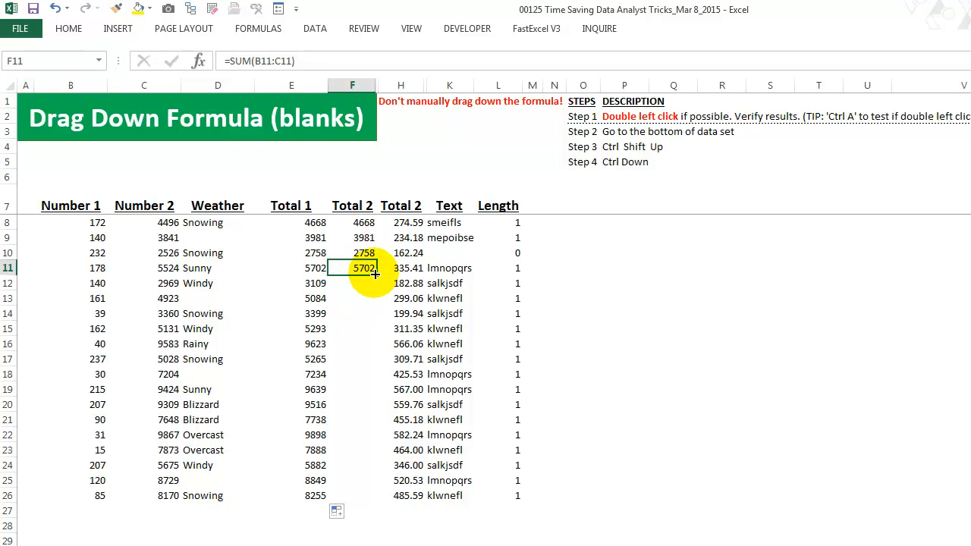
double_click(375, 274)
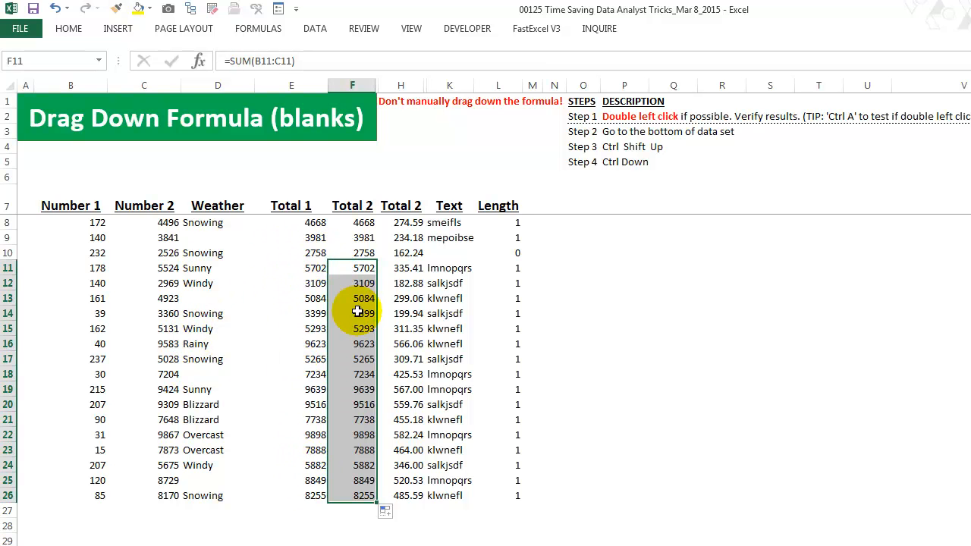
left_click(353, 266)
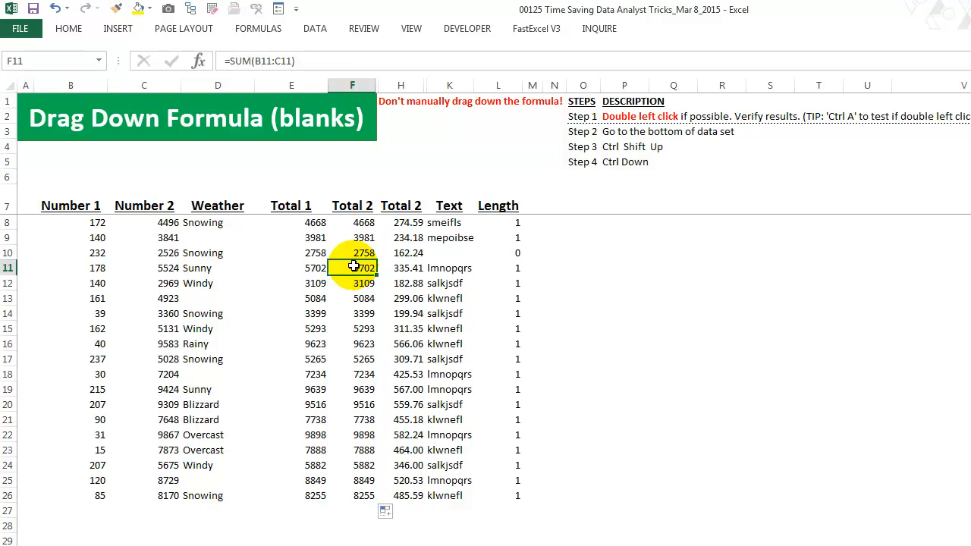
Clear the Length formulas below row 9 and select the whole table from the Number 1 header to the last Length row.
left_click_drag(501, 253, 507, 232)
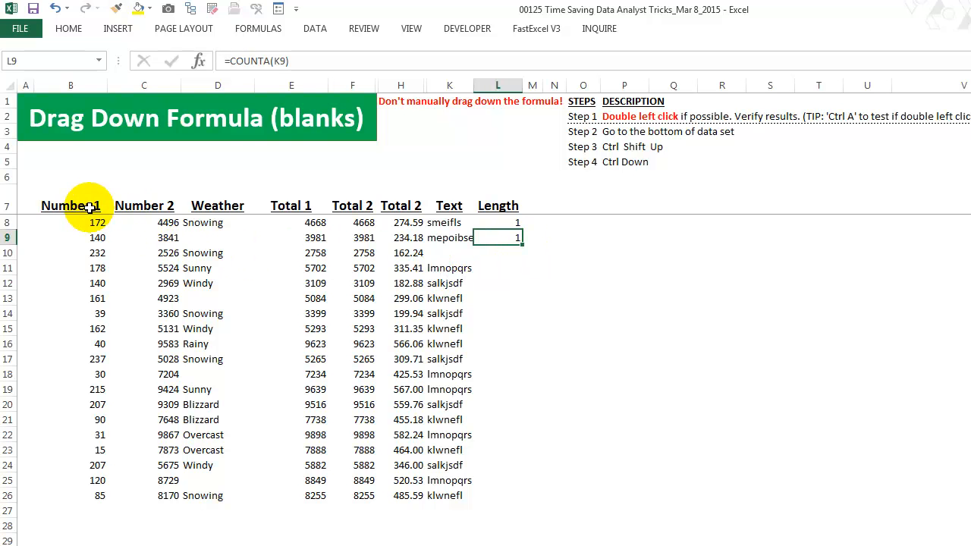
left_click_drag(89, 209, 487, 496)
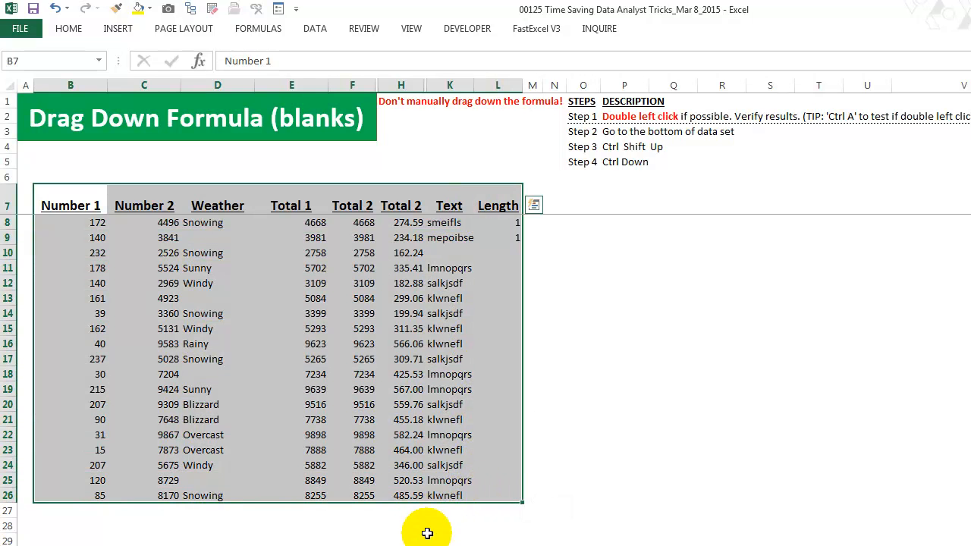
left_click(450, 545)
Unhide the hidden columns between F and L.
left_click_drag(352, 83, 494, 87)
right_click(461, 88)
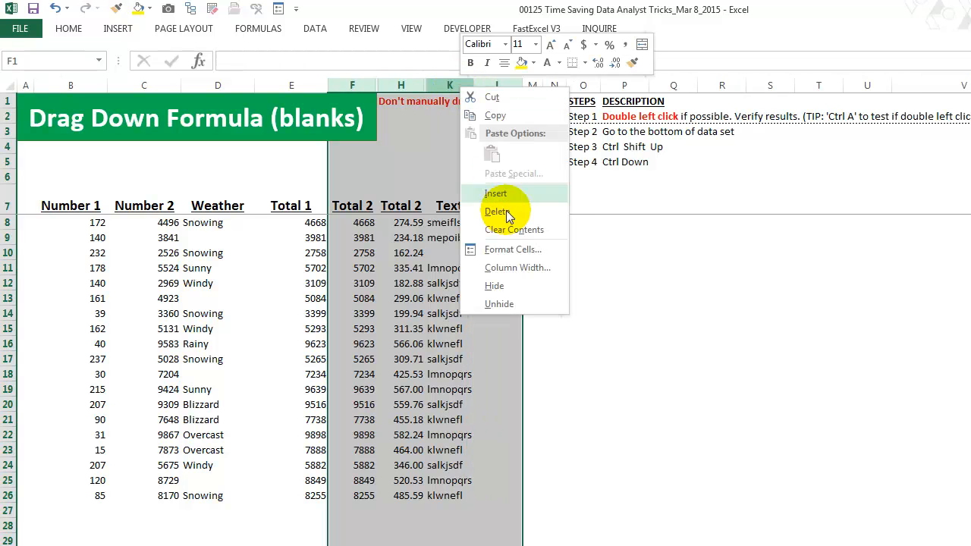
left_click(512, 304)
left_click(357, 282)
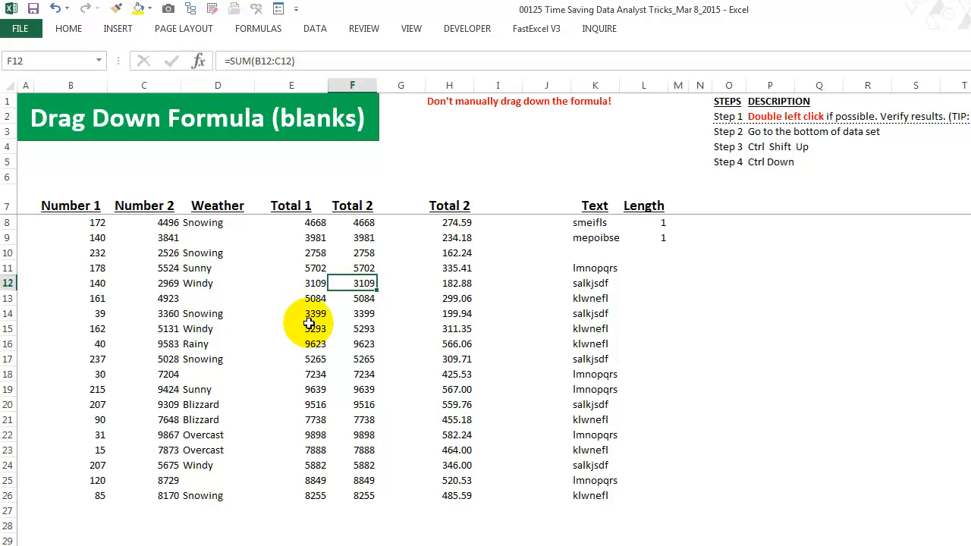
Examine how far each contiguous data block extends: Number 1 to Total 2, the standalone Total 2 column, and Text with Length.
key("ctrl+a")
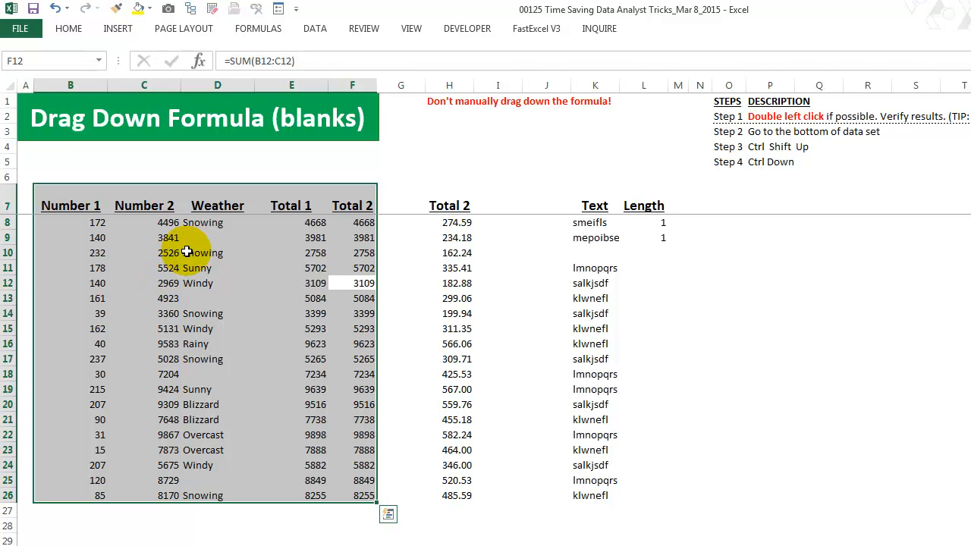
left_click(452, 206)
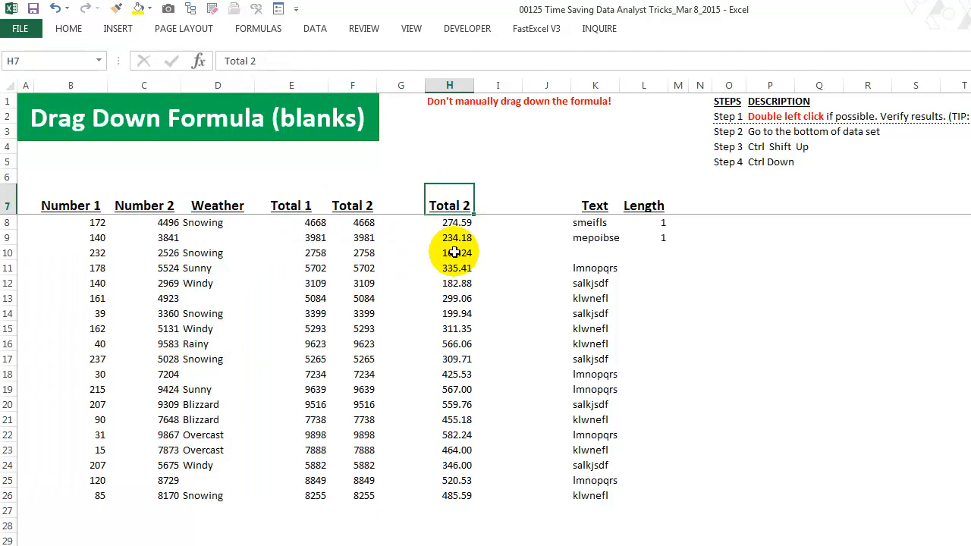
key("ctrl+shift+Down")
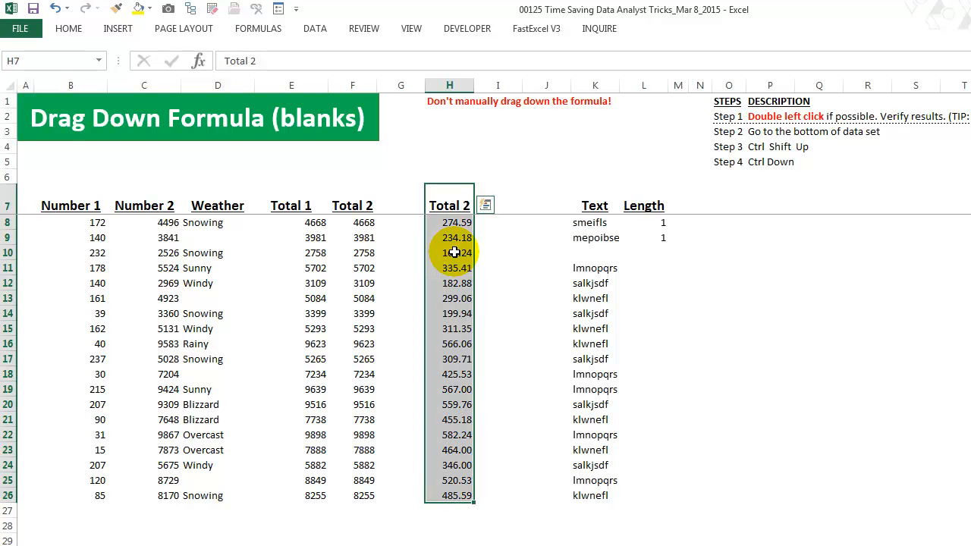
left_click(594, 206)
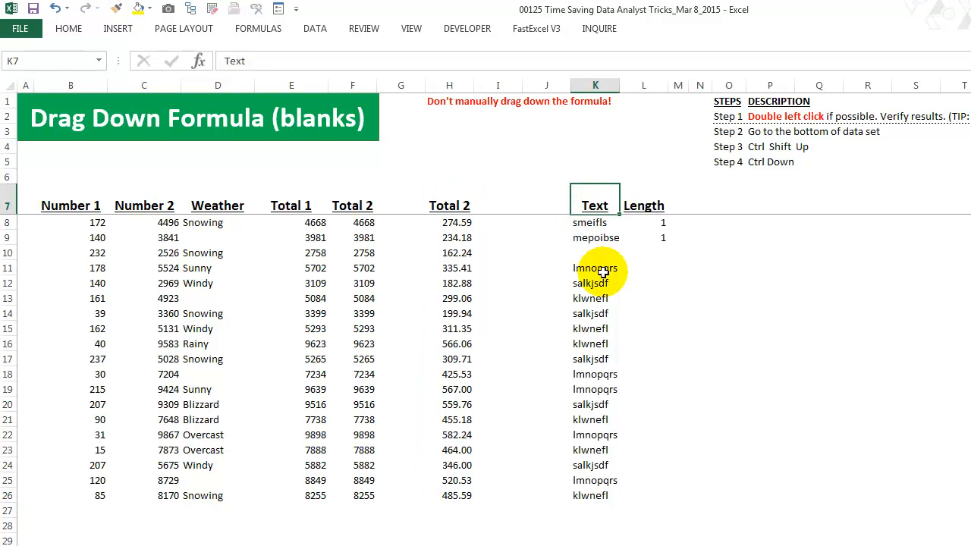
key("ctrl+a")
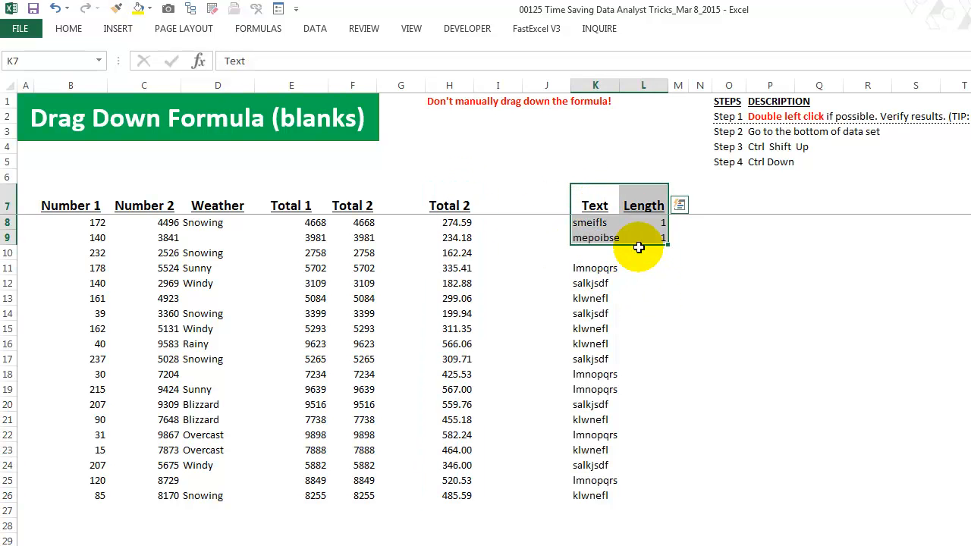
left_click_drag(579, 267, 639, 503)
left_click_drag(584, 244, 648, 247)
left_click(516, 263)
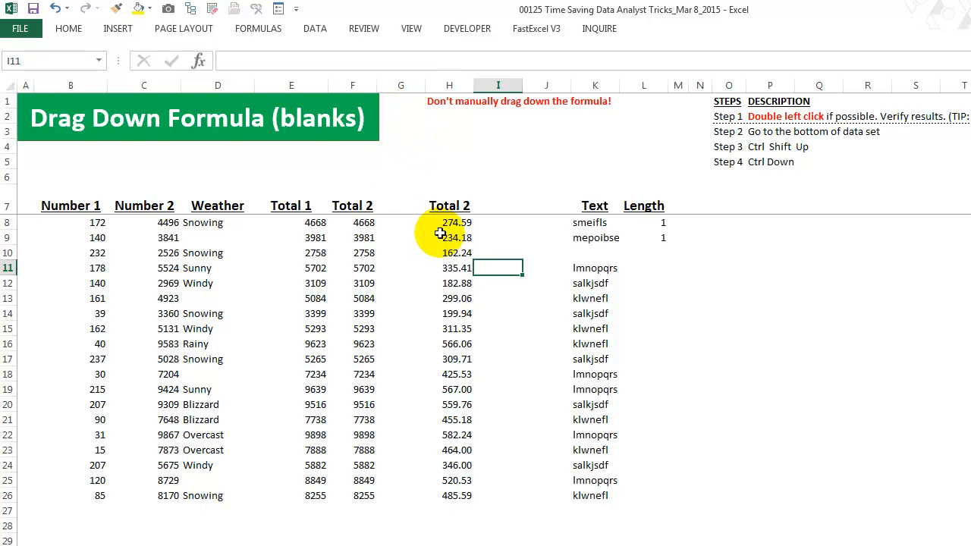
Delete the blank columns on both sides of the standalone Total 2 column.
left_click(406, 85)
right_click(406, 85)
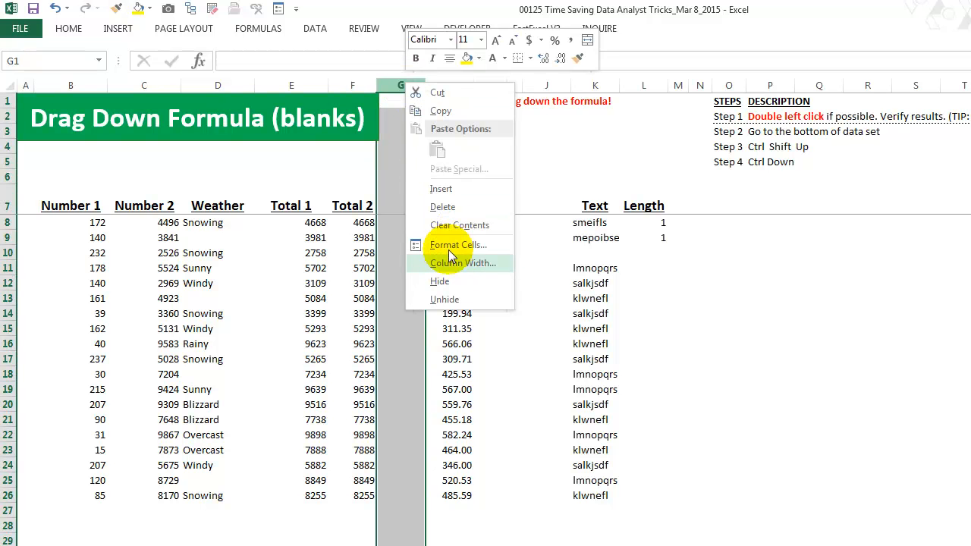
left_click(447, 207)
left_click(457, 82)
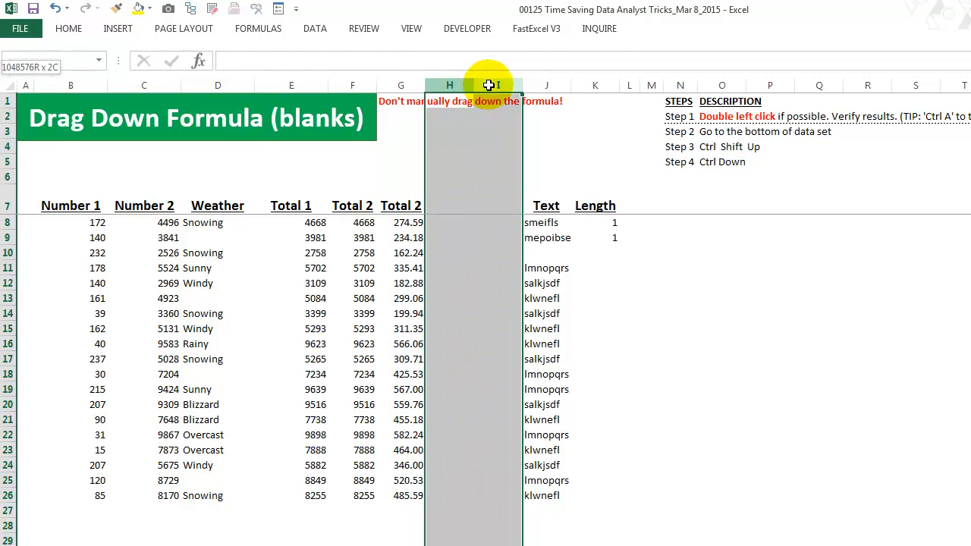
right_click(459, 85)
left_click(475, 208)
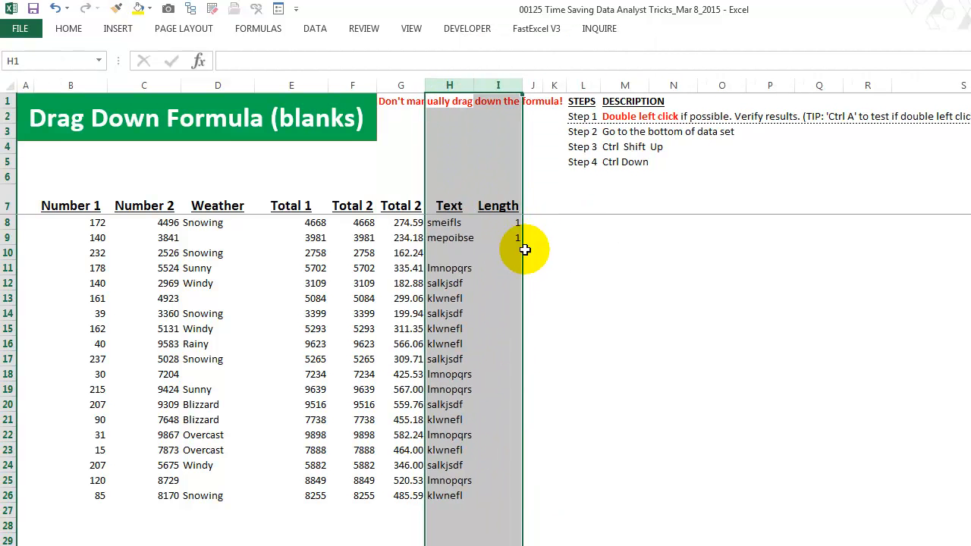
Fill the COUNTA formula in the Length column down from row 9 to row 26.
left_click(518, 241)
double_click(522, 245)
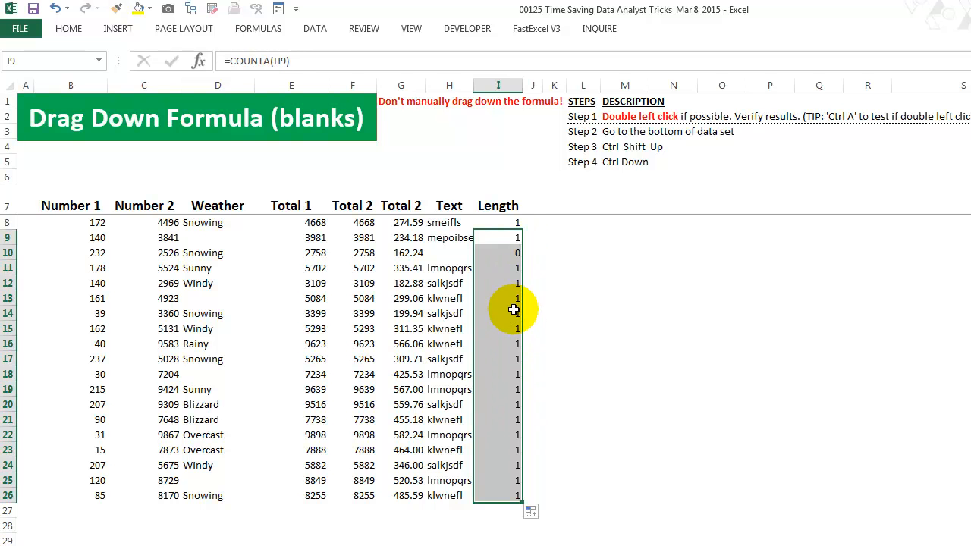
Undo the Length column fill and the deletions of the blank columns.
key("ctrl+z")
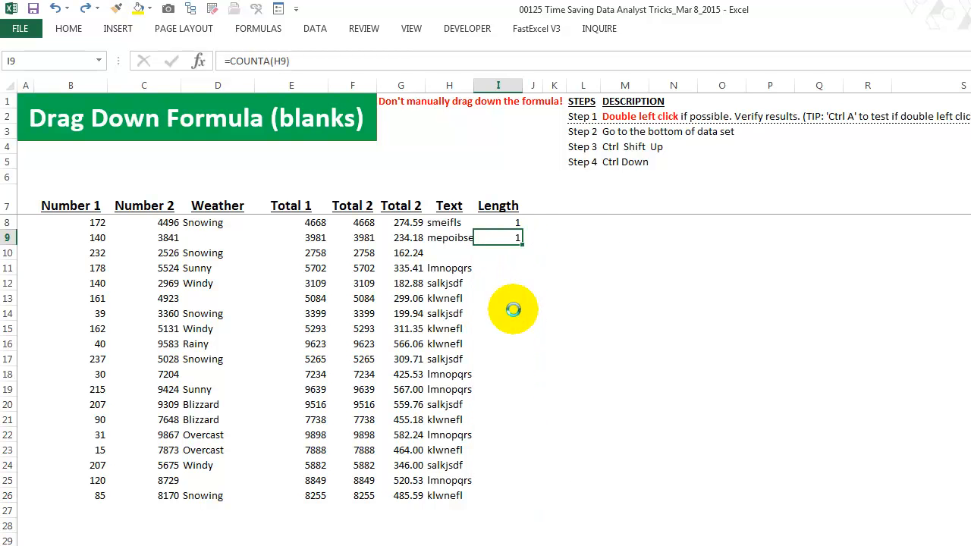
key("ctrl+z")
key("ctrl+z")
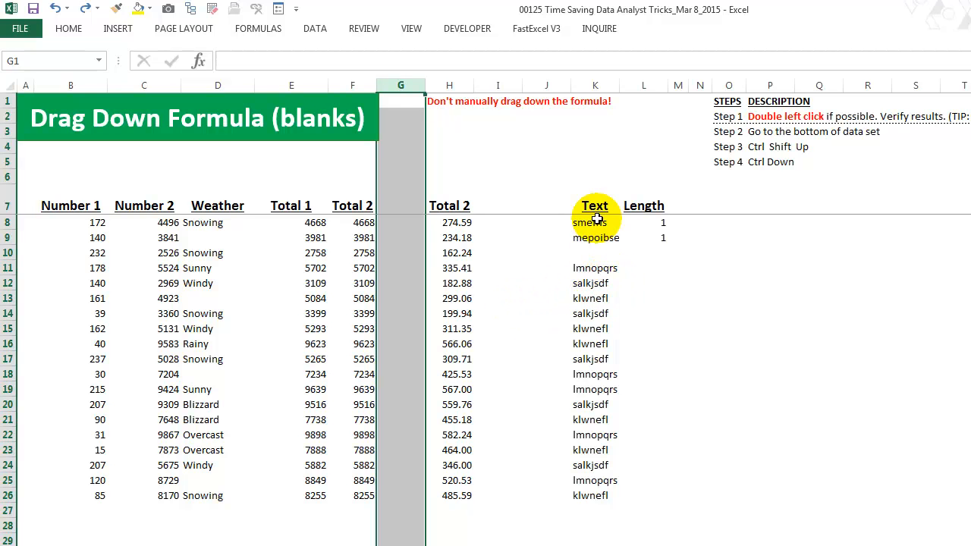
Select the Length column from L26 at the end of the data up to L9 and fill the L9 formula down the range.
left_click(580, 297)
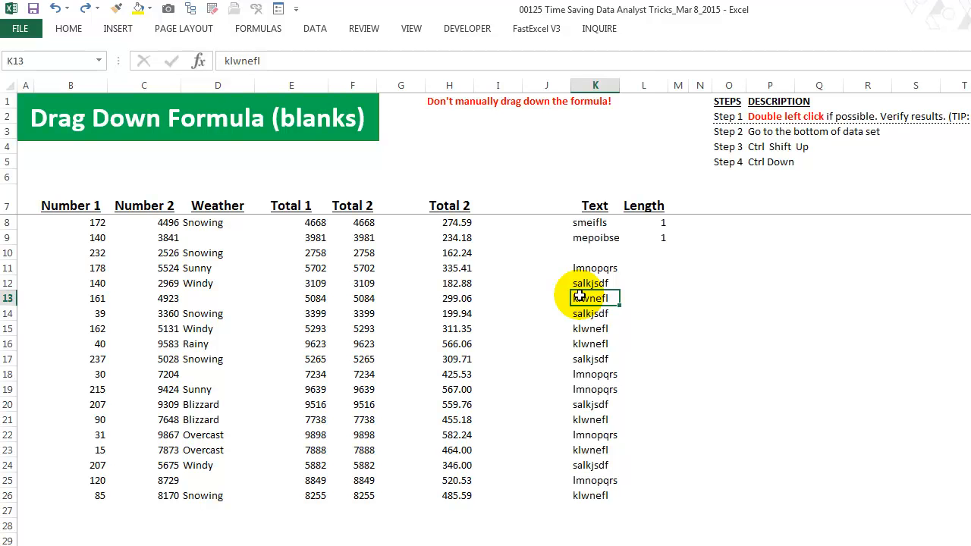
key("ctrl+Down")
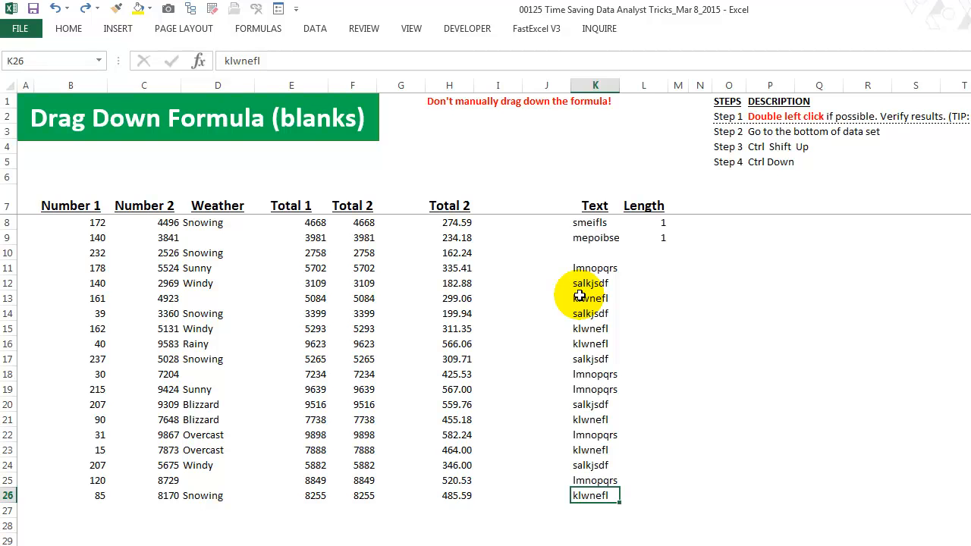
key("Right")
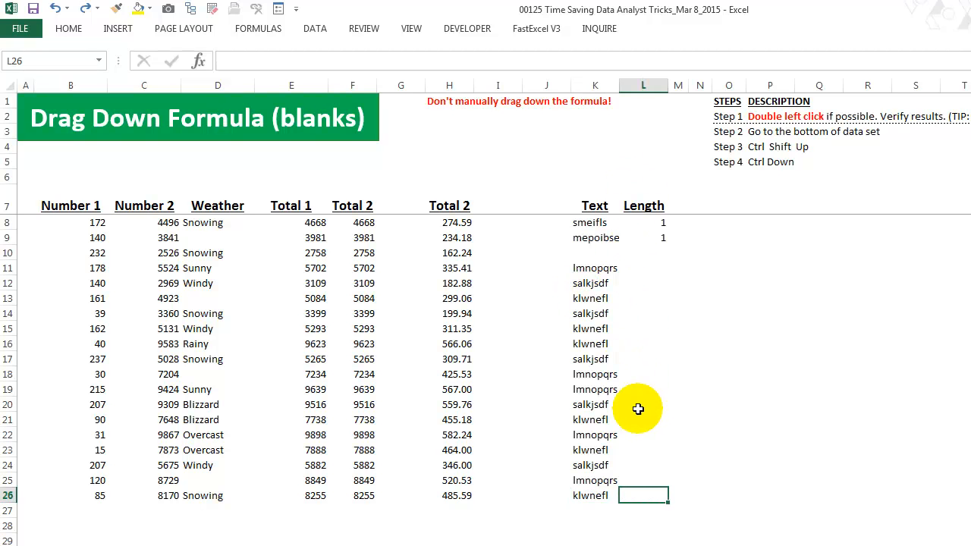
left_click(585, 495)
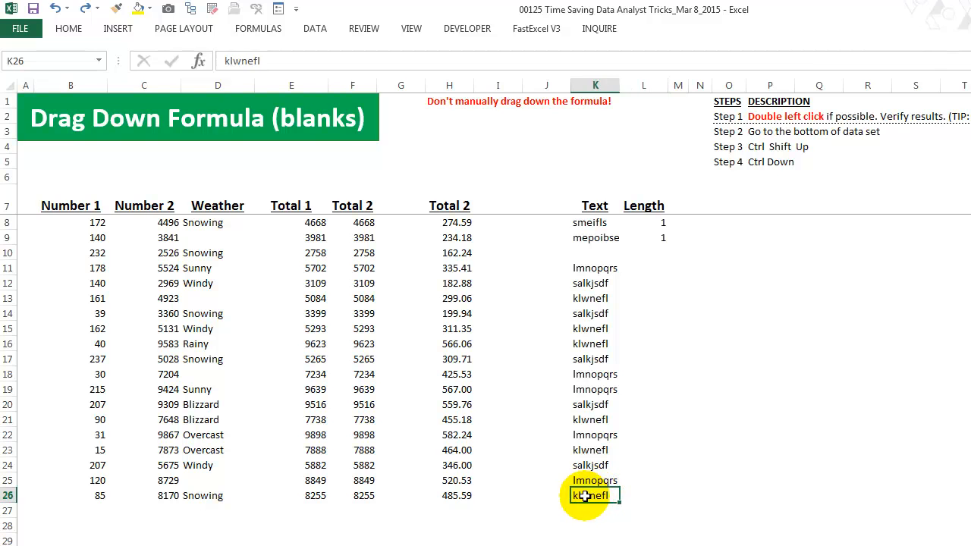
left_click(632, 494)
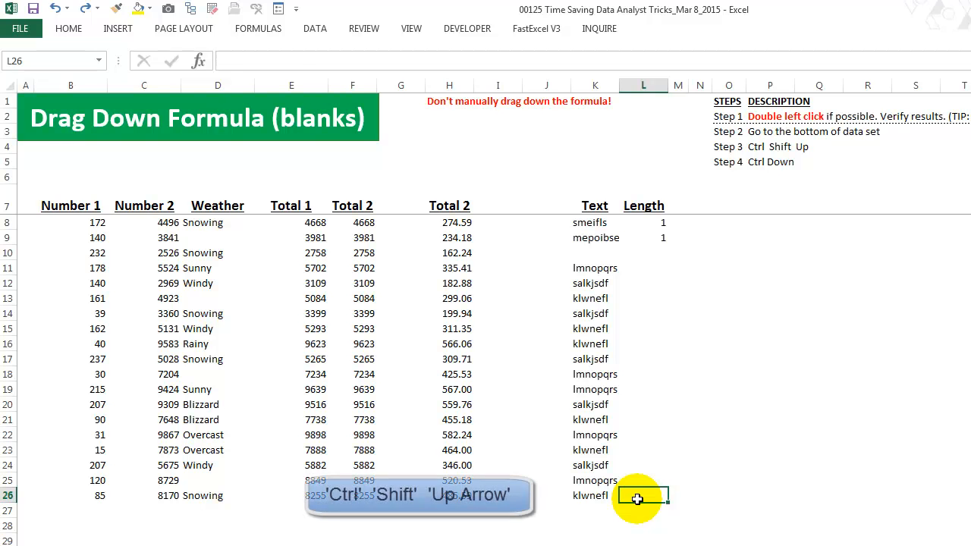
key("ctrl+shift+Up")
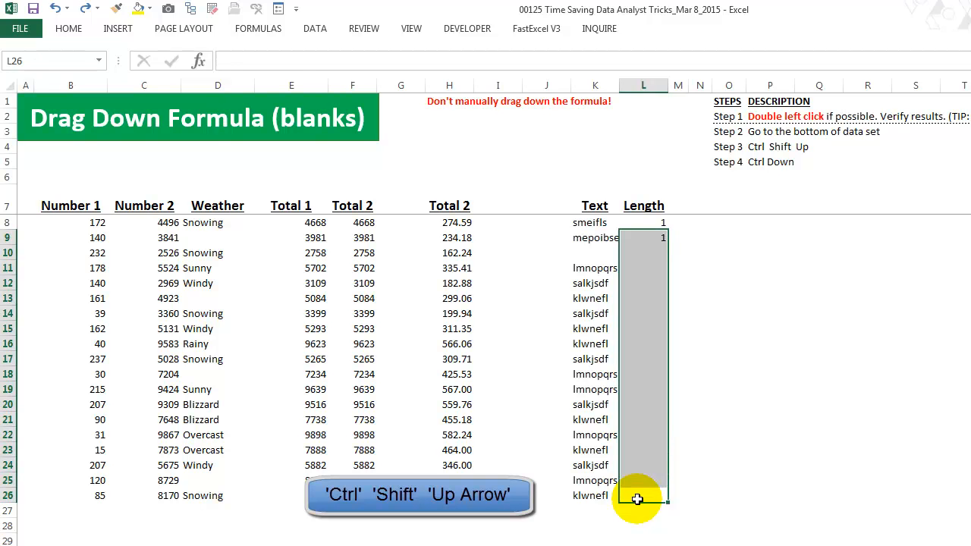
key("ctrl+d")
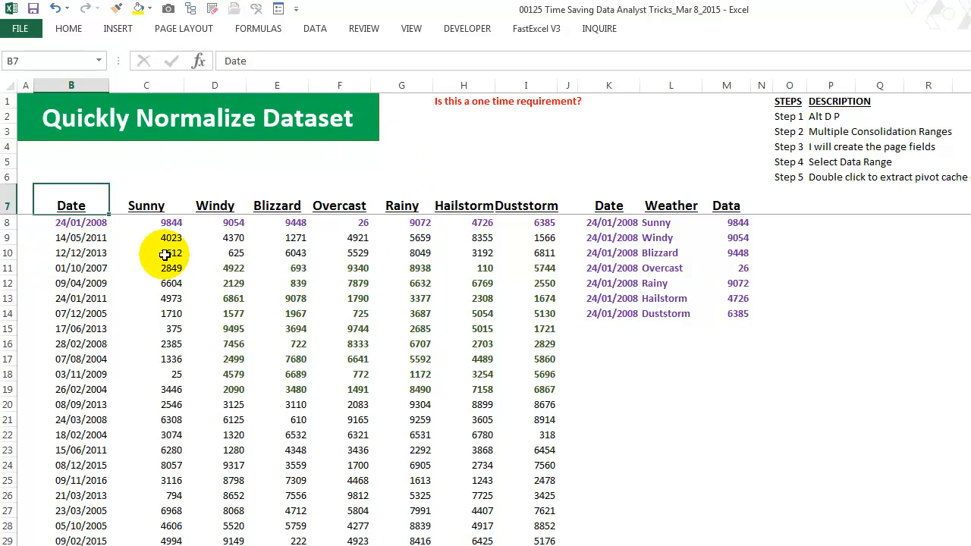
On the Quickly Normalize Dataset sheet, compare the wide weather table with the normalized Date, Weather and Data layout.
left_click(71, 85)
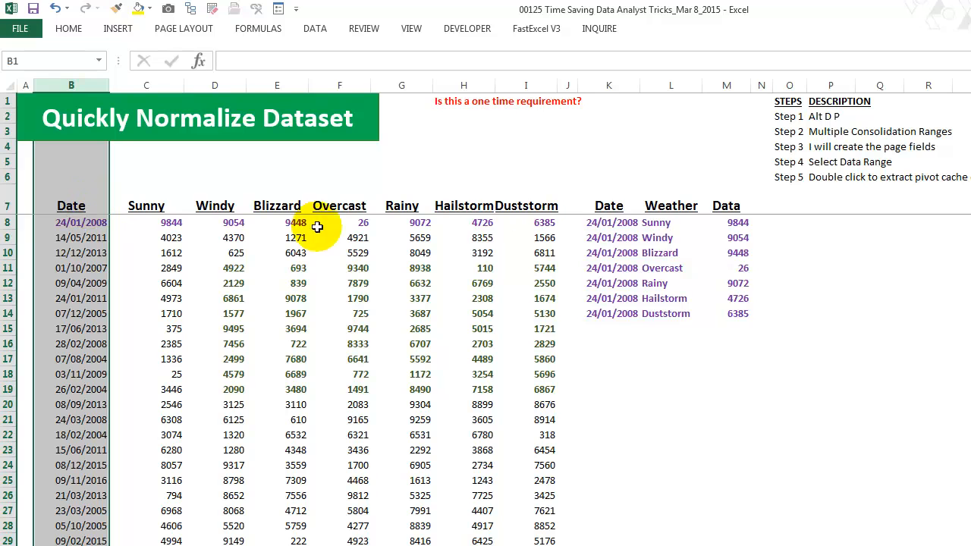
left_click(664, 203)
key("ctrl+space")
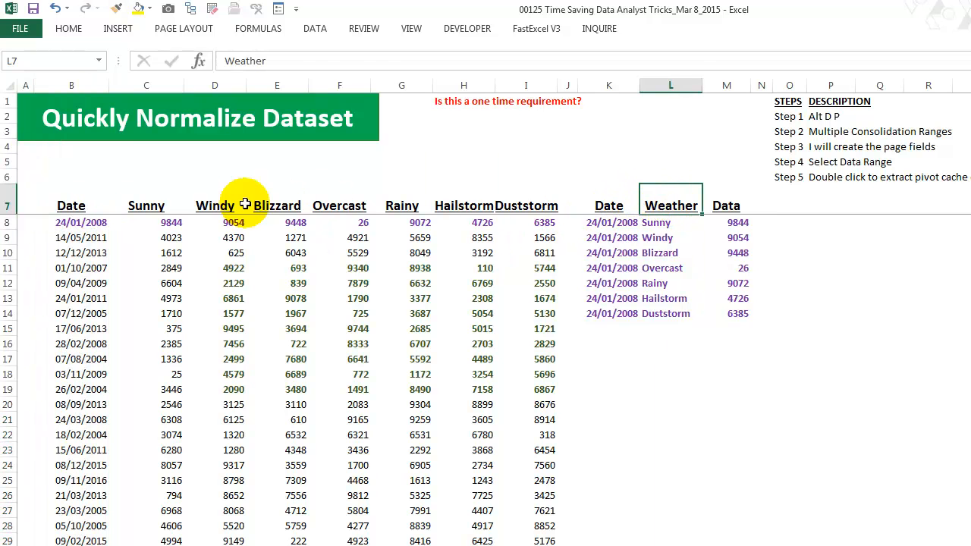
left_click_drag(147, 206, 512, 209)
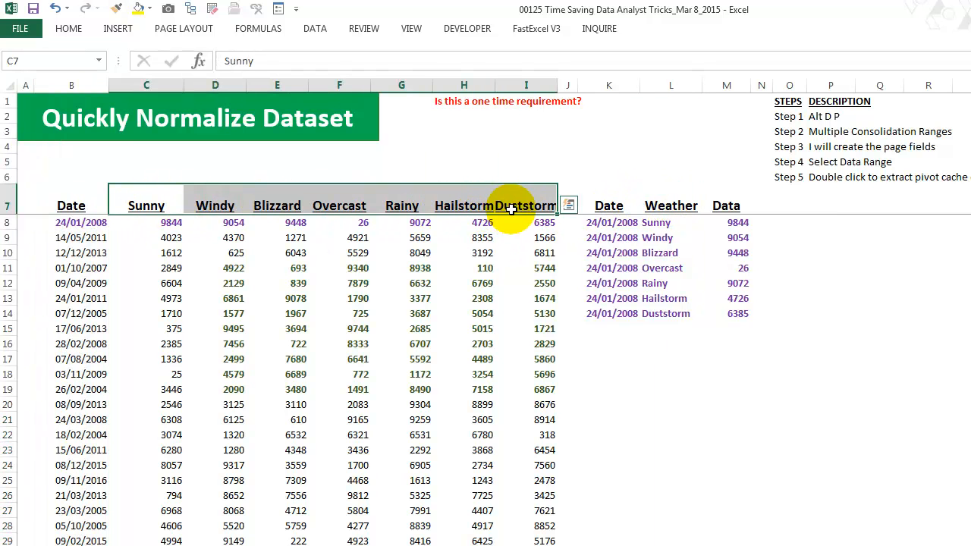
left_click(662, 223)
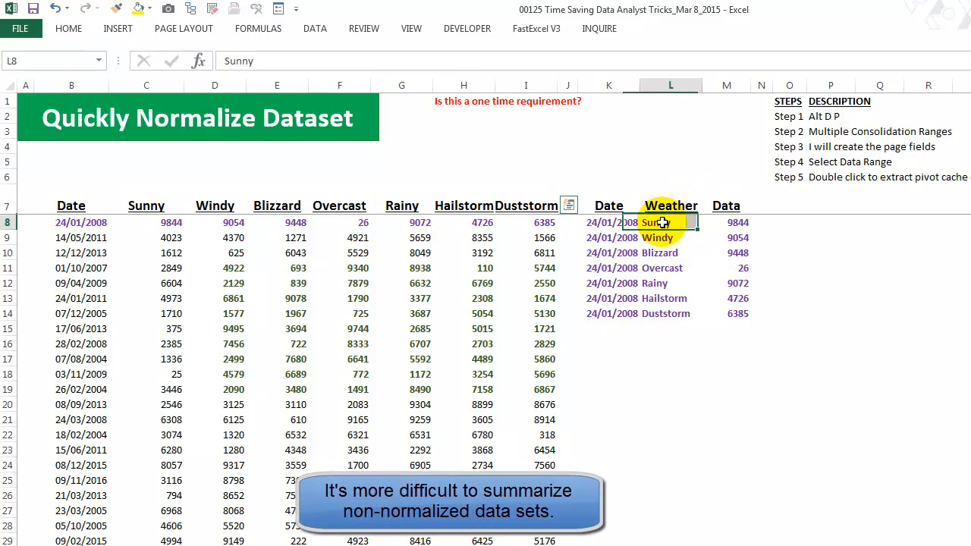
left_click(622, 222)
left_click(169, 222)
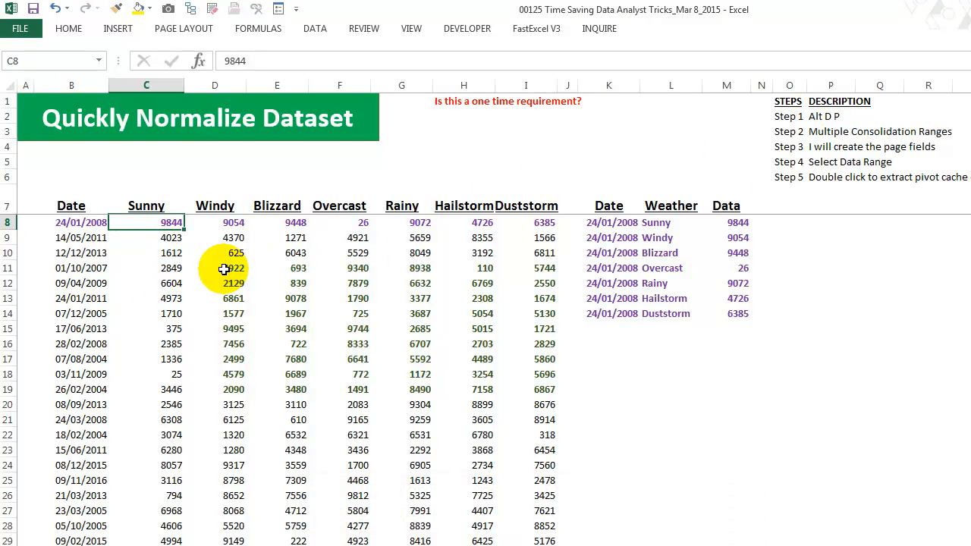
Start the PivotTable and PivotChart Wizard for a PivotTable from multiple consolidation ranges, with self-created page fields.
key("alt")
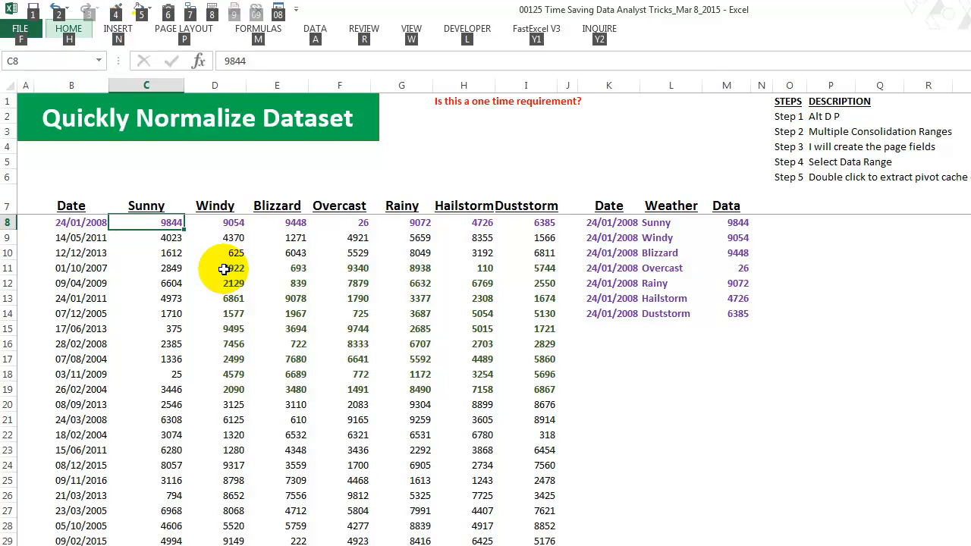
key("d")
key("p")
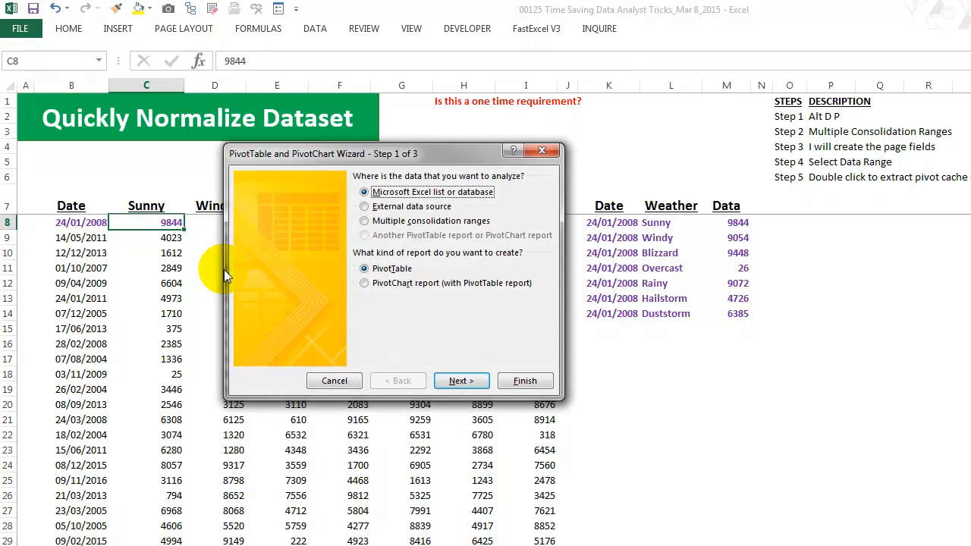
left_click(365, 220)
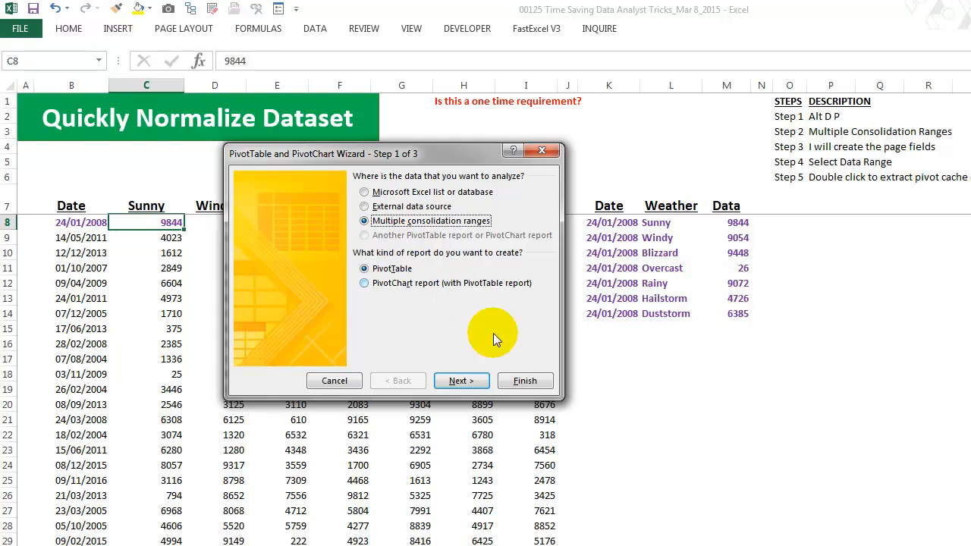
left_click(469, 382)
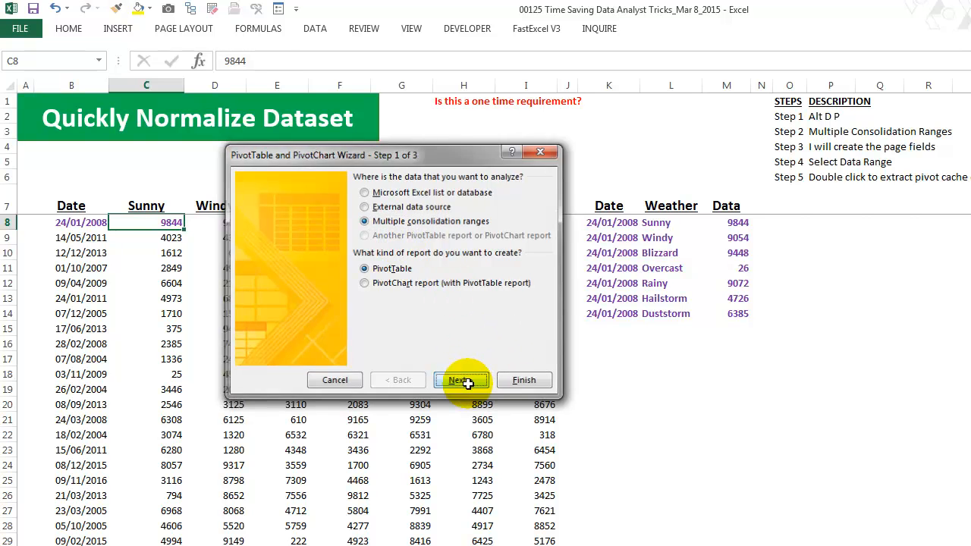
left_click(394, 284)
left_click(450, 349)
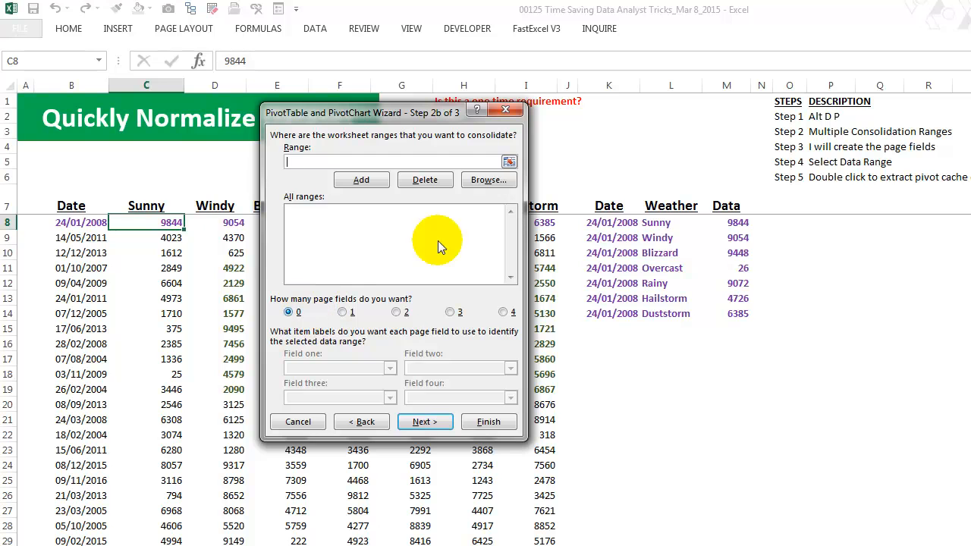
Set the consolidation range to 'Tip 2'!$B$7:$I$360 with 0 page fields and finish the PivotTable.
left_click(508, 162)
left_click_drag(82, 206, 107, 207)
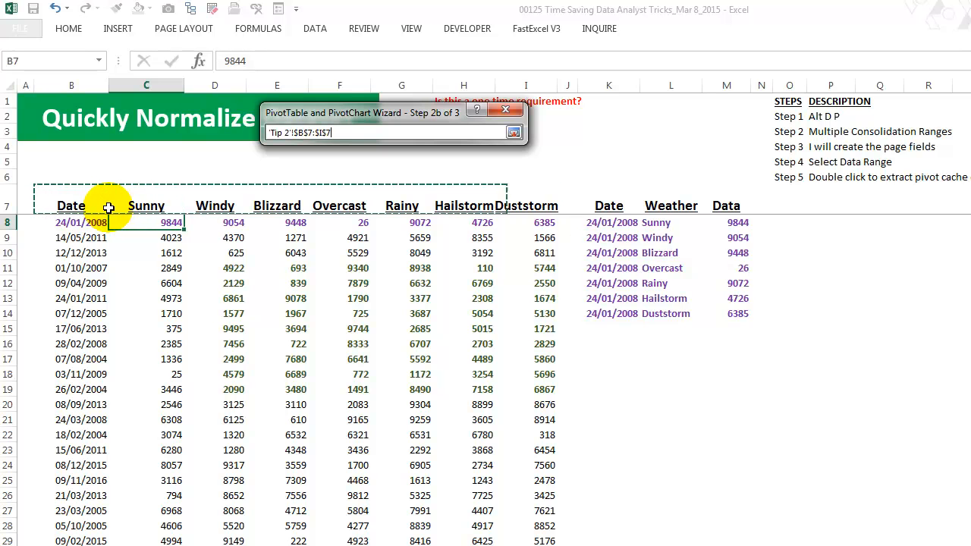
key("ctrl+shift+Down")
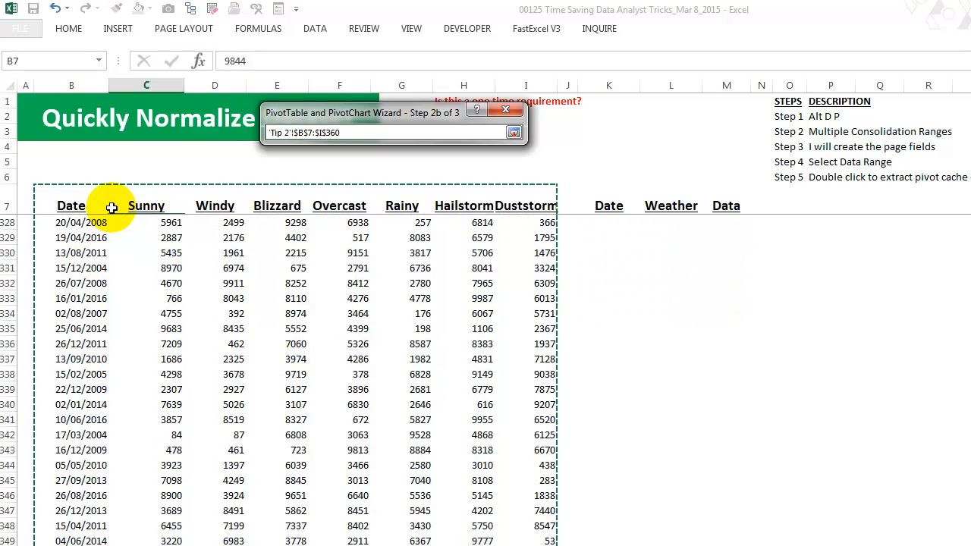
left_click(512, 133)
left_click(432, 422)
left_click(551, 345)
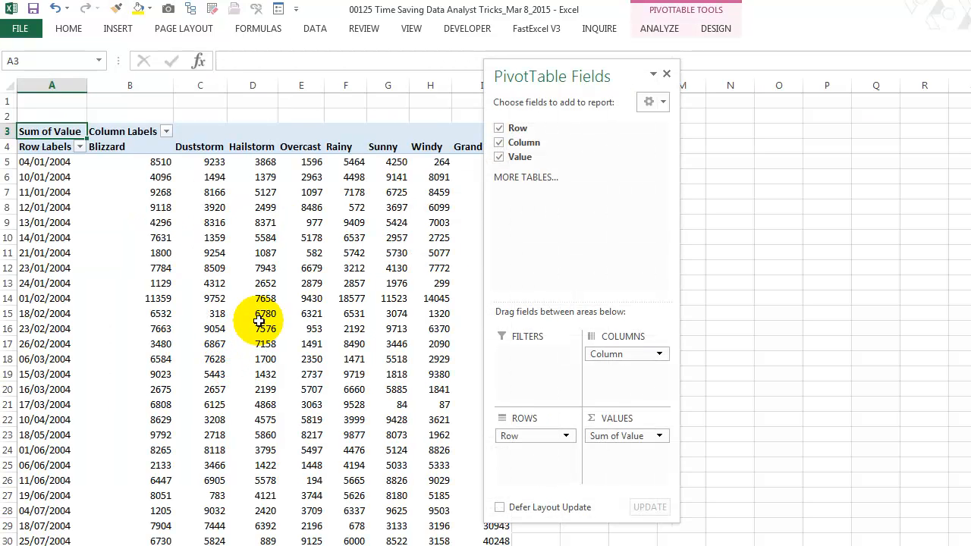
Remove the Row and Column fields from the PivotTable and extract the records behind the remaining total, widening the extracted table's first column.
left_click_drag(552, 436, 568, 303)
left_click_drag(607, 349, 564, 189)
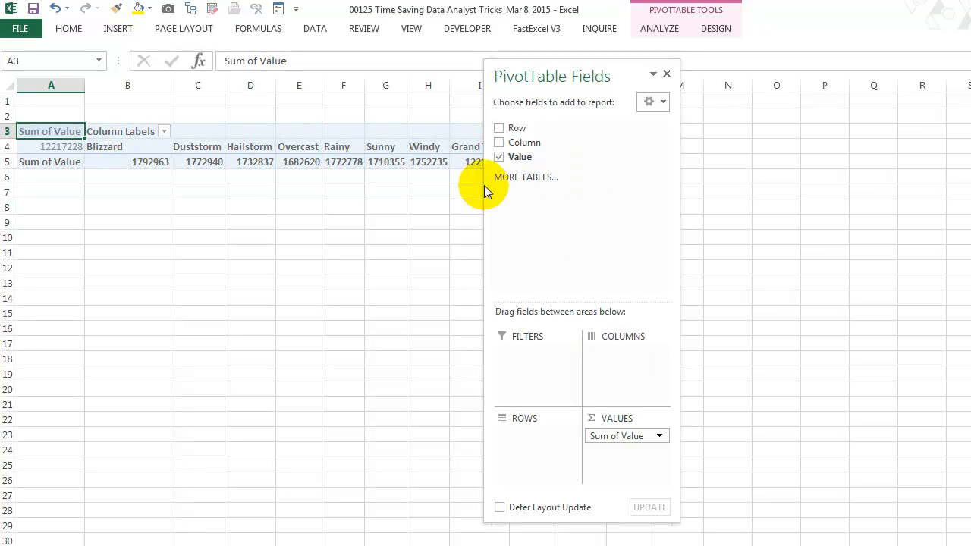
double_click(64, 147)
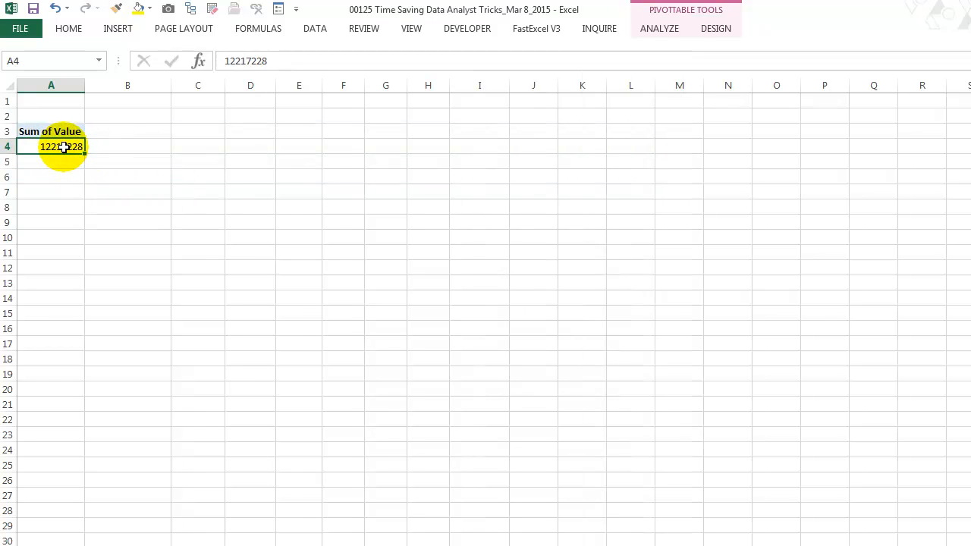
left_click_drag(65, 84, 131, 86)
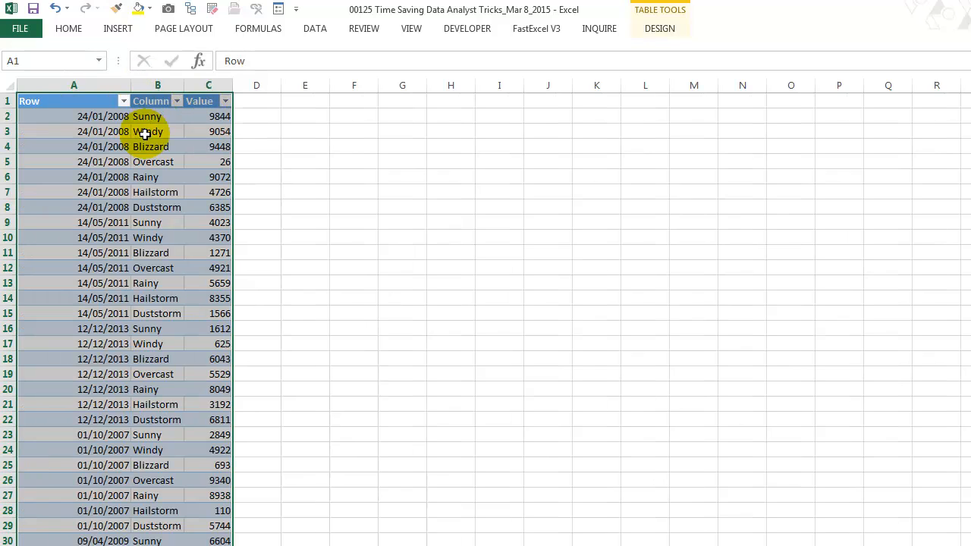
Rename the extracted table's headers to Date, Weather and Data, and look over the normalized records.
left_click(77, 101)
type("Da")
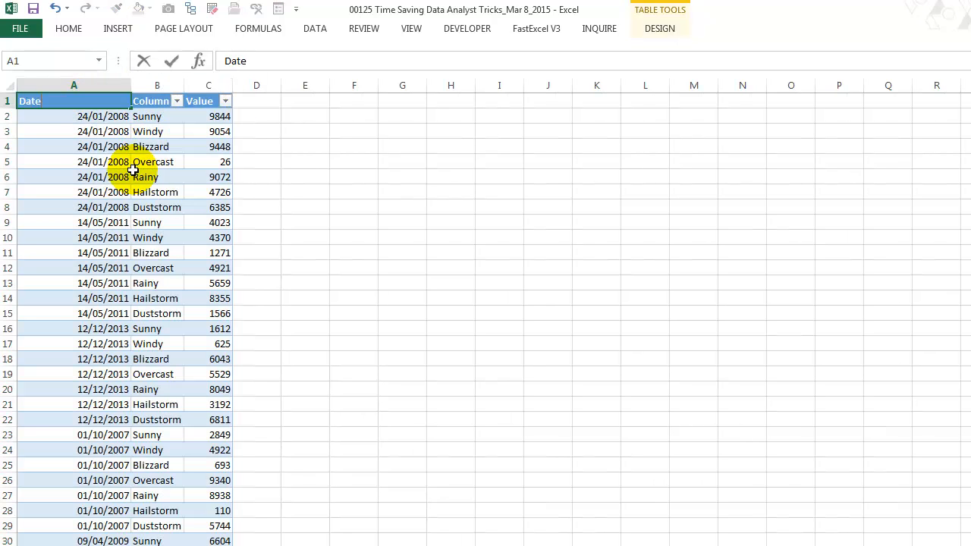
type("te")
key("Tab")
type("Wea")
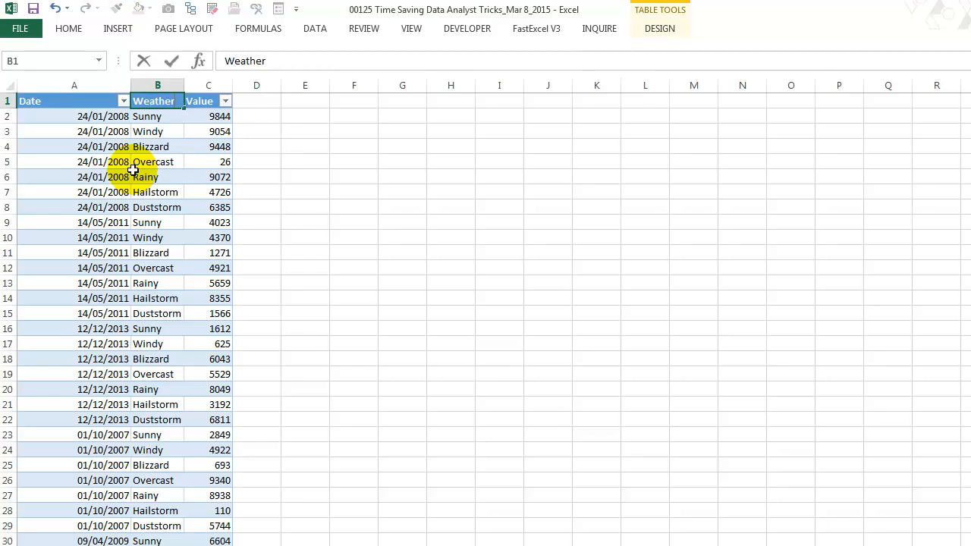
key("Tab")
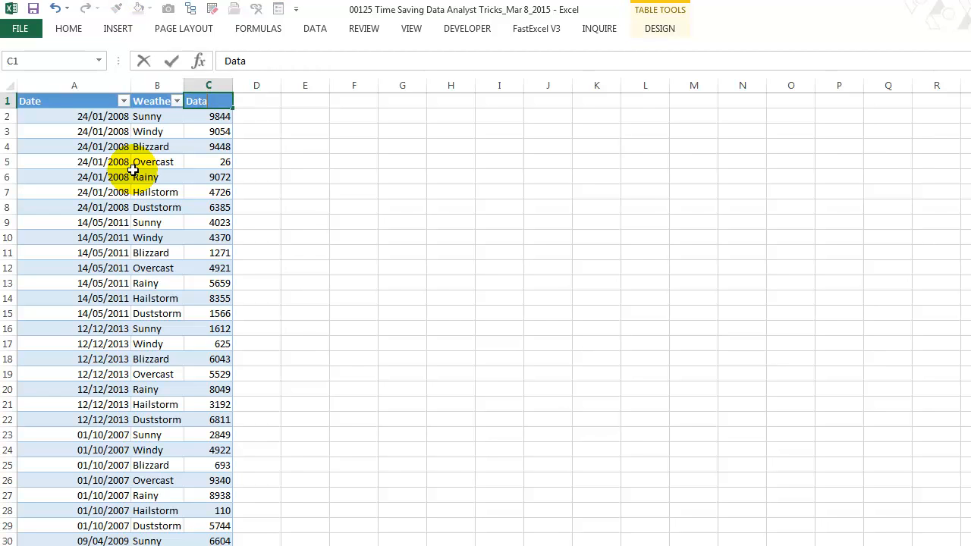
key("Return")
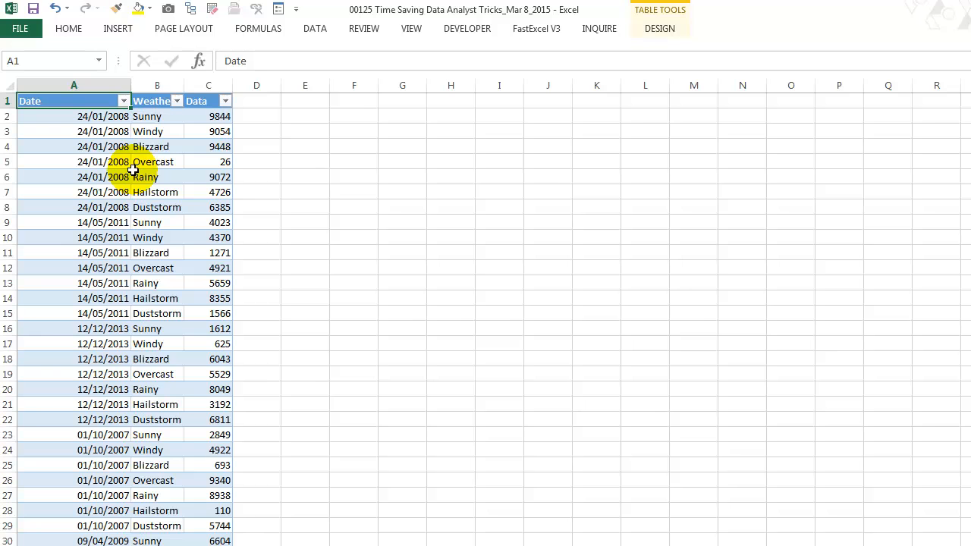
scroll(500, 149, "down", 9)
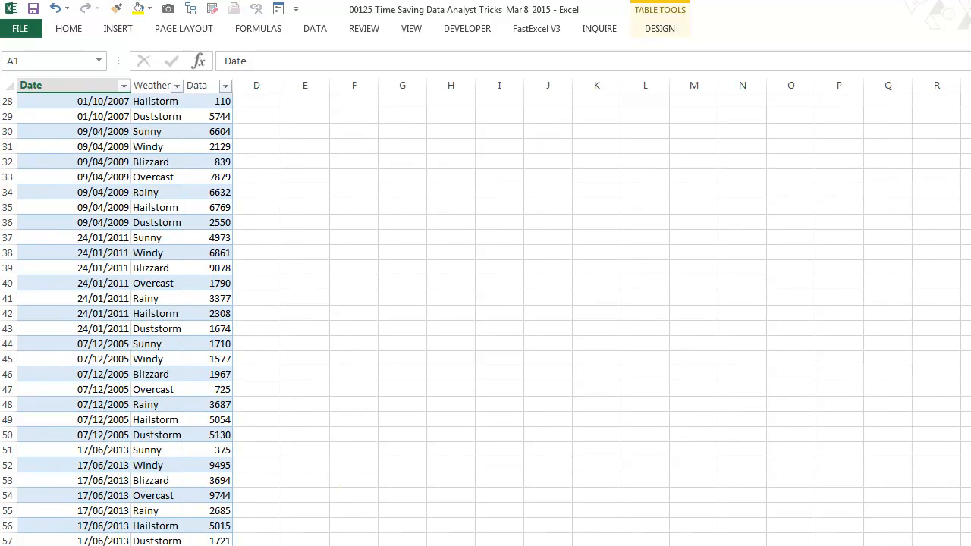
On the Create Dates sheet, clear the white-font year formulas in C7:E7, G7:I7 and K7:M7.
key("ctrl+Page_Down")
key("ctrl+Page_Down")
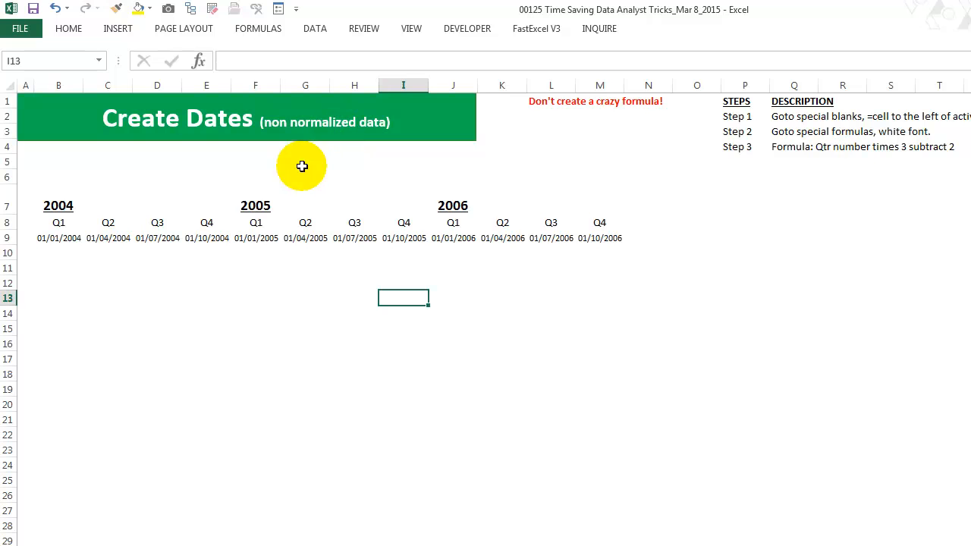
left_click(55, 205)
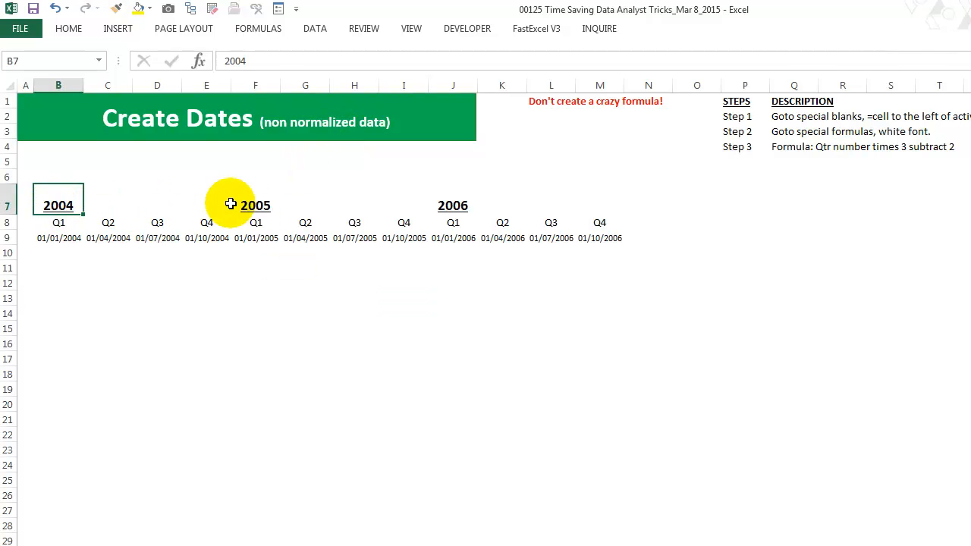
left_click(255, 206)
left_click(452, 205)
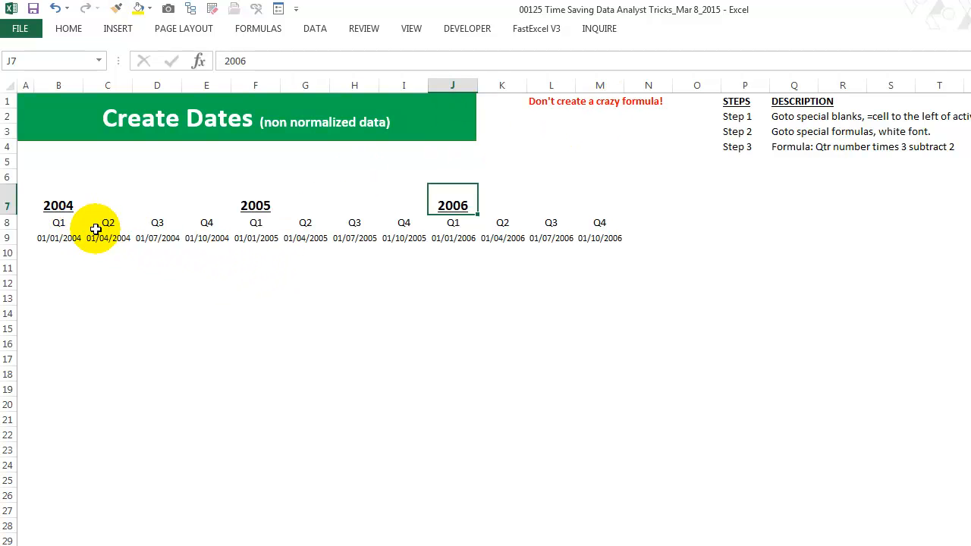
left_click(99, 201)
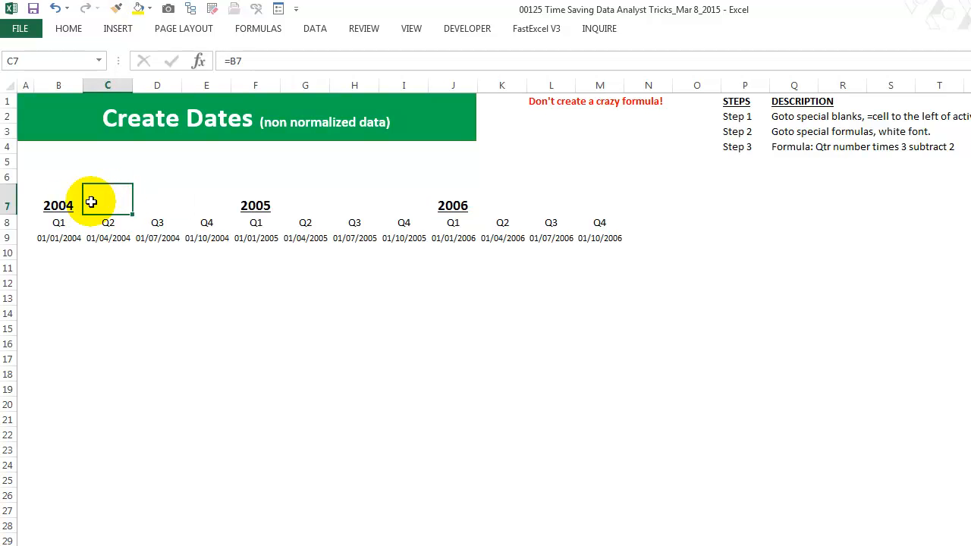
left_click(208, 198, "shift")
key("Delete")
left_click_drag(318, 199, 412, 199)
key("Delete")
left_click_drag(504, 207, 600, 206)
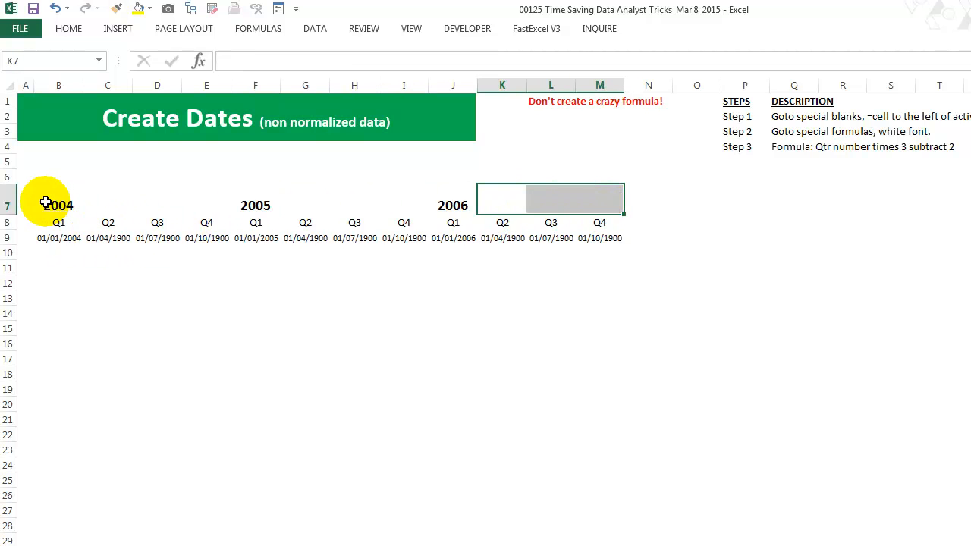
Select the blanks in the year row B7:M7 with Go To Special and fill them all with =B7.
left_click_drag(46, 203, 587, 211)
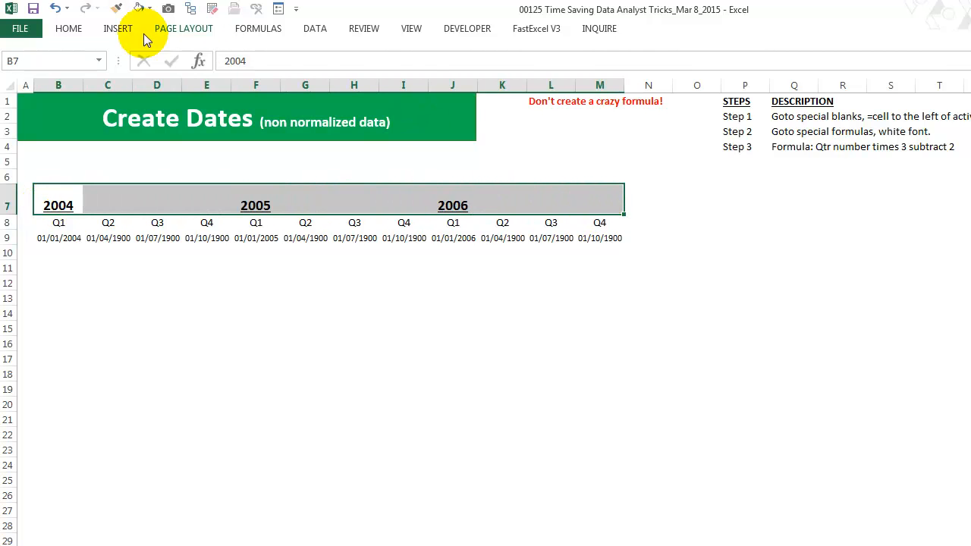
left_click(67, 30)
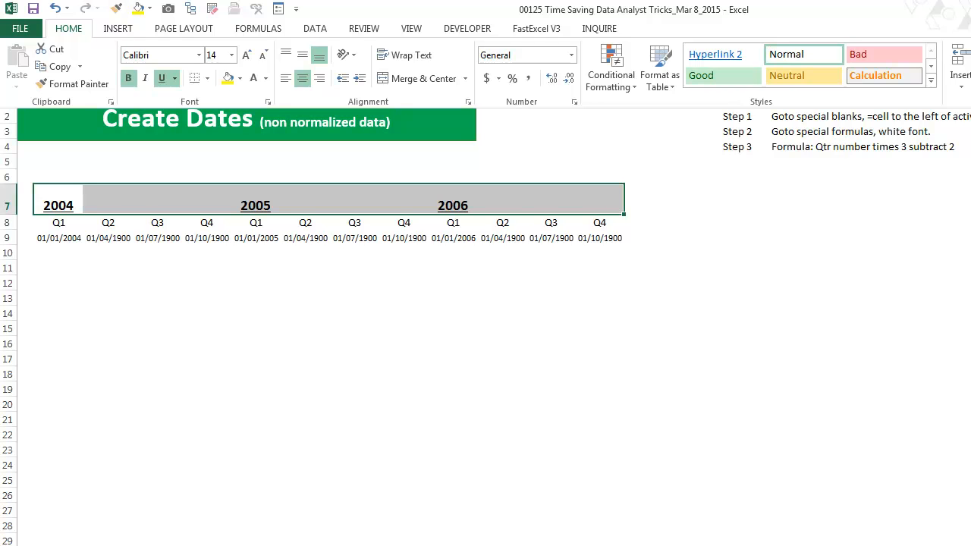
key("F5")
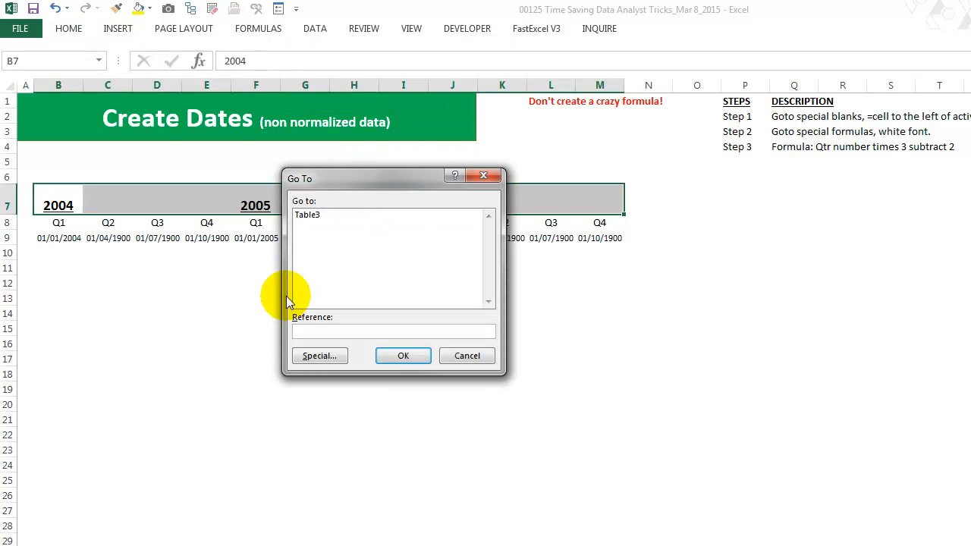
left_click(310, 354)
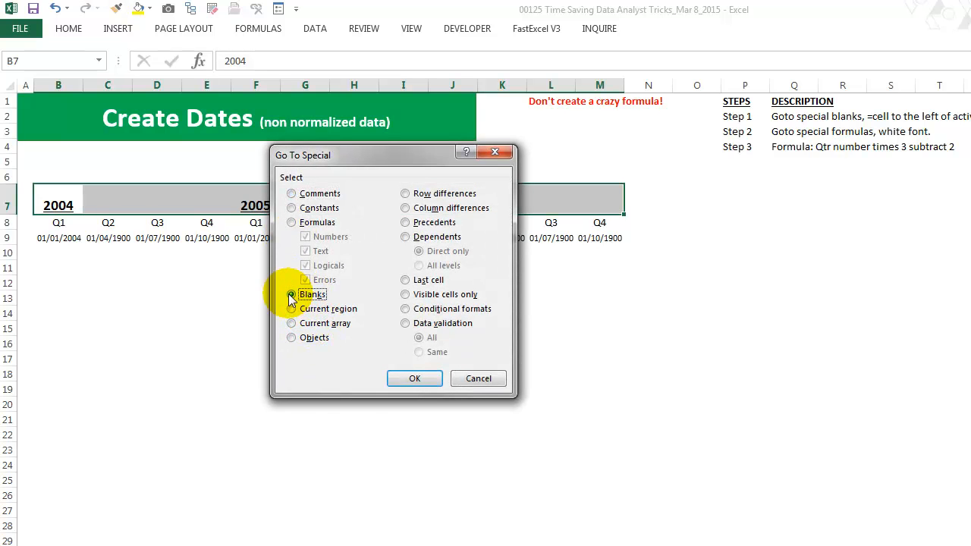
left_click(414, 378)
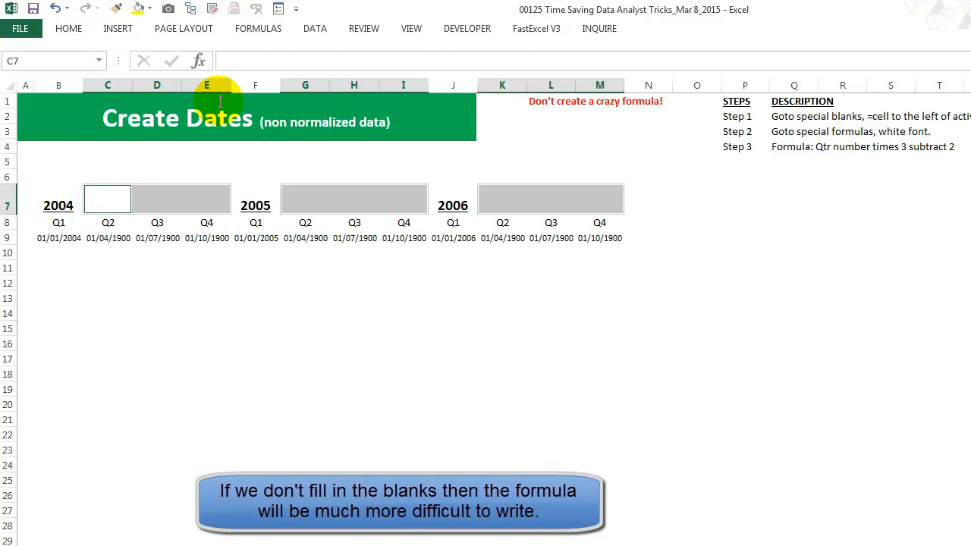
left_click(239, 61)
type("=b7")
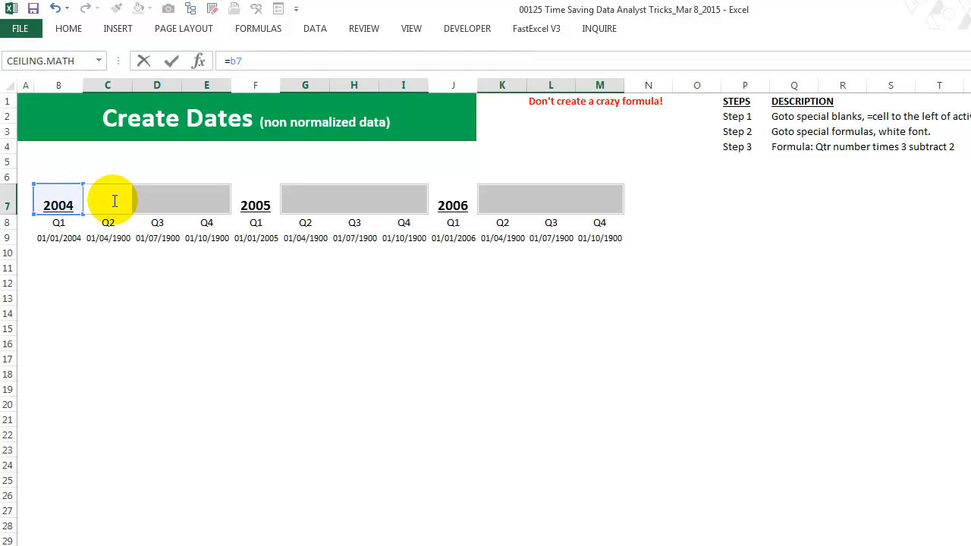
key("ctrl+Return")
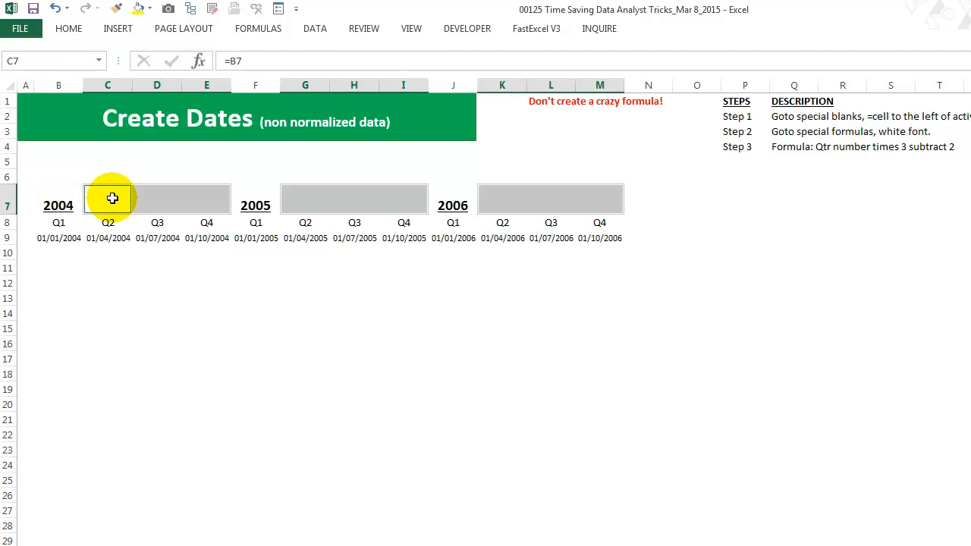
Reveal the filled-in years in row 7 with a red font, and hide them again with a white font.
left_click(76, 29)
left_click(265, 80)
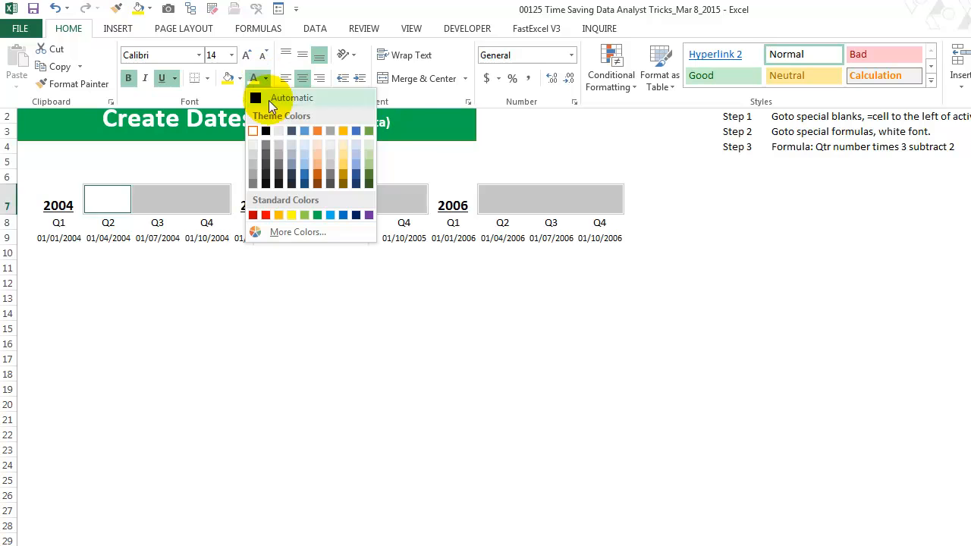
left_click(266, 214)
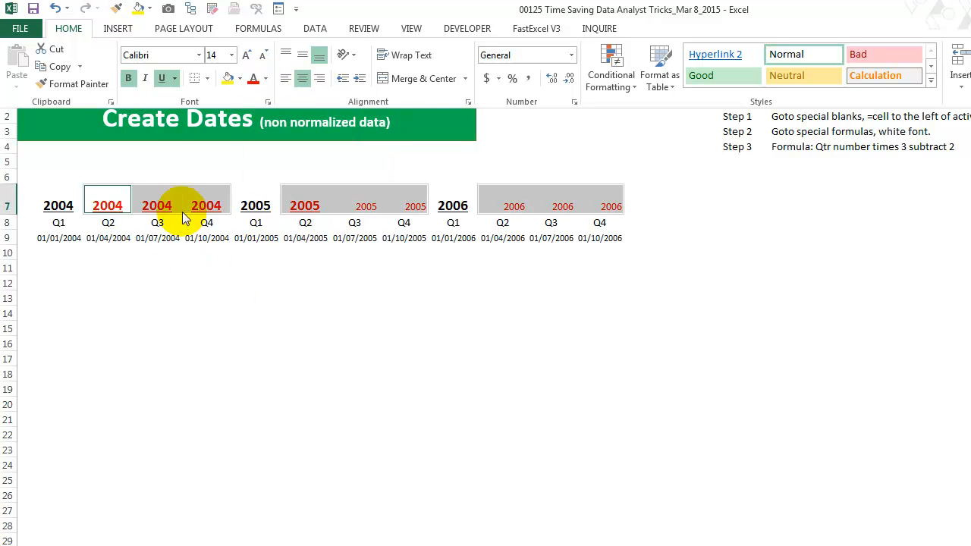
left_click(265, 79)
left_click(256, 129)
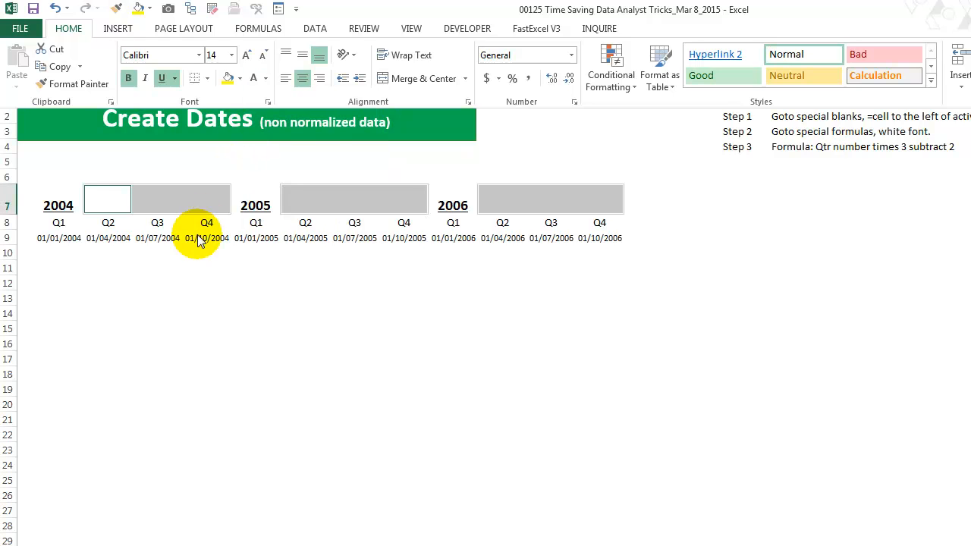
Examine the year, month and day arguments of the DATE formula in B9.
left_click(60, 232)
left_click(67, 238)
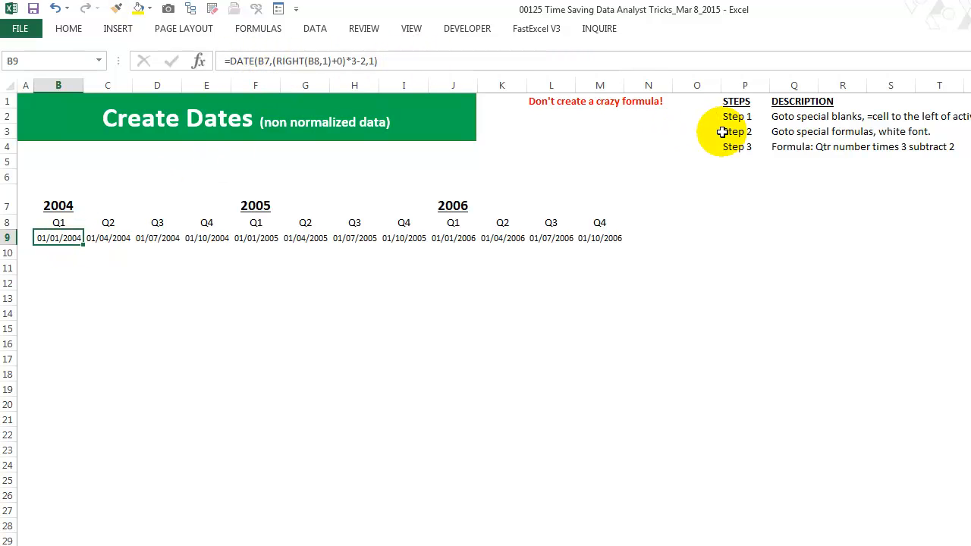
left_click(257, 61)
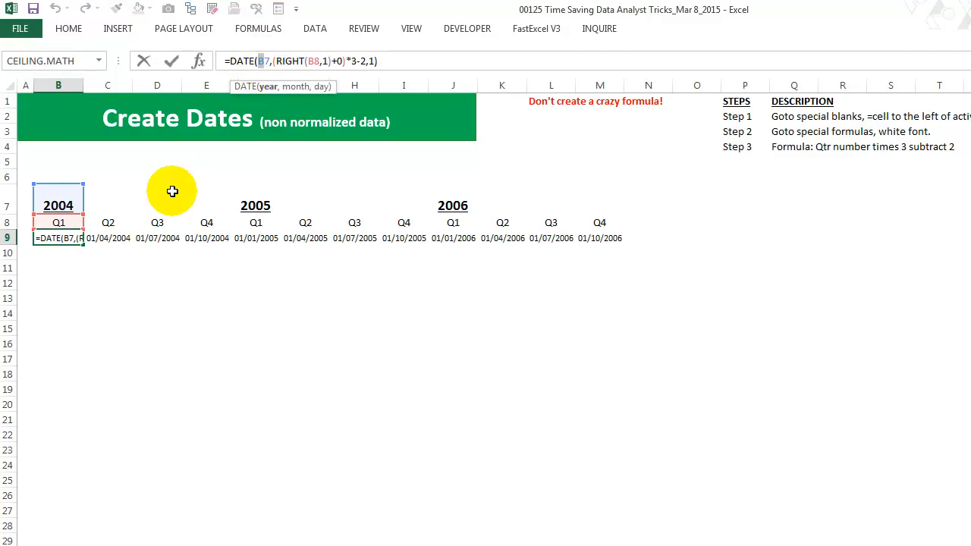
left_click(295, 88)
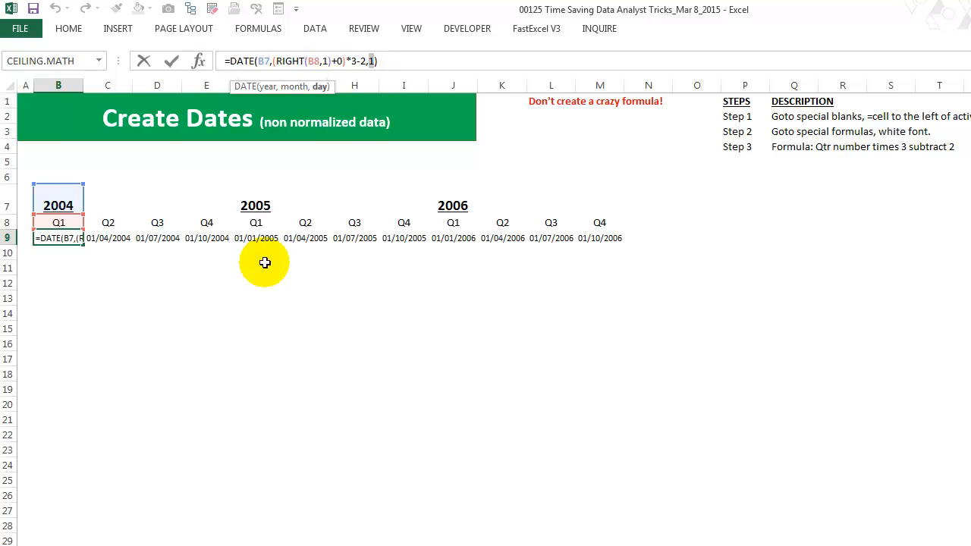
key("ctrl+Return")
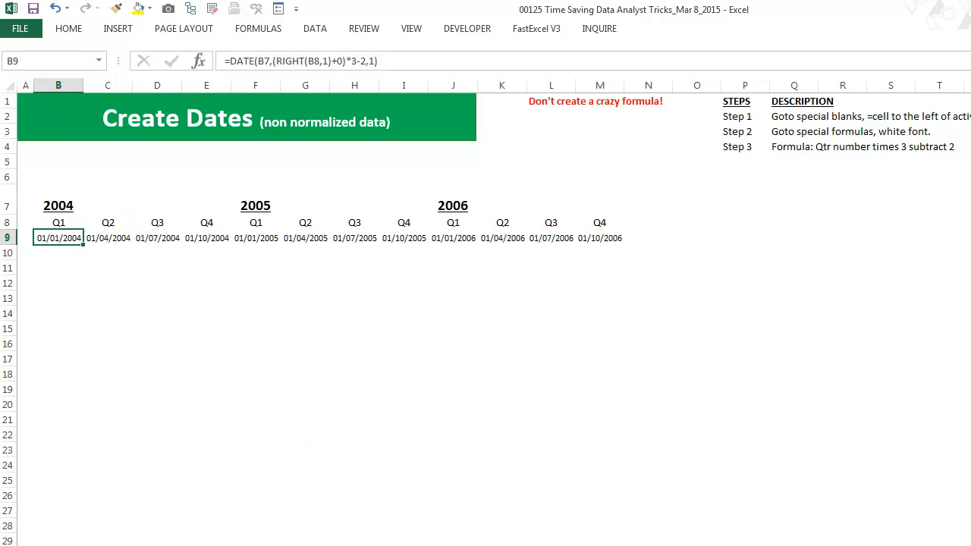
On the Get All Combinations sheet, clear the contents of the old card and suit grid in E7:J26.
key("ctrl+Page_Down")
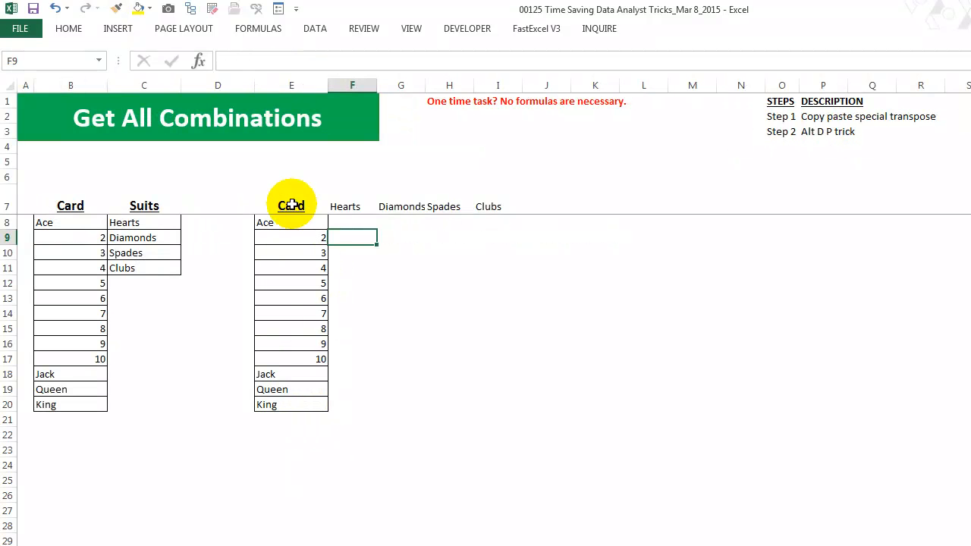
left_click_drag(291, 205, 531, 499)
key("Delete")
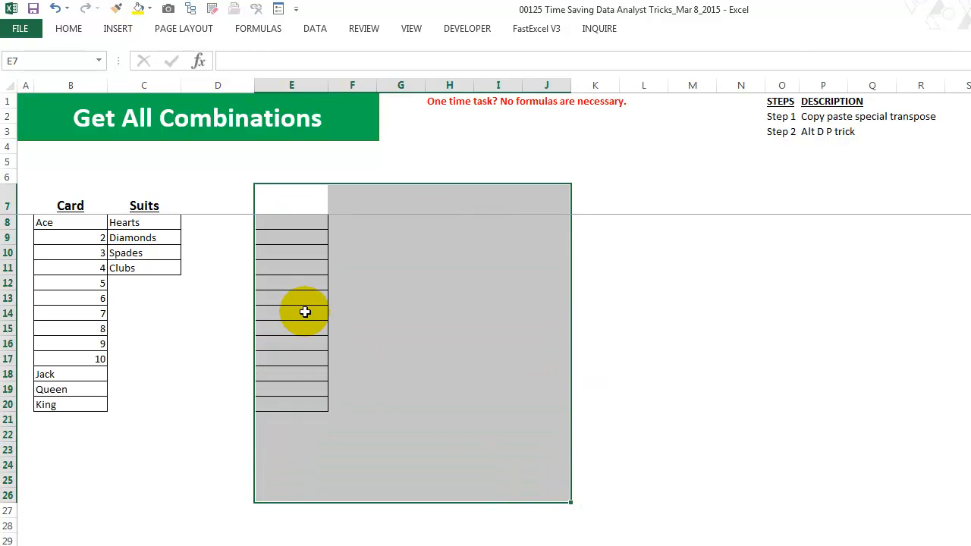
left_click(152, 421)
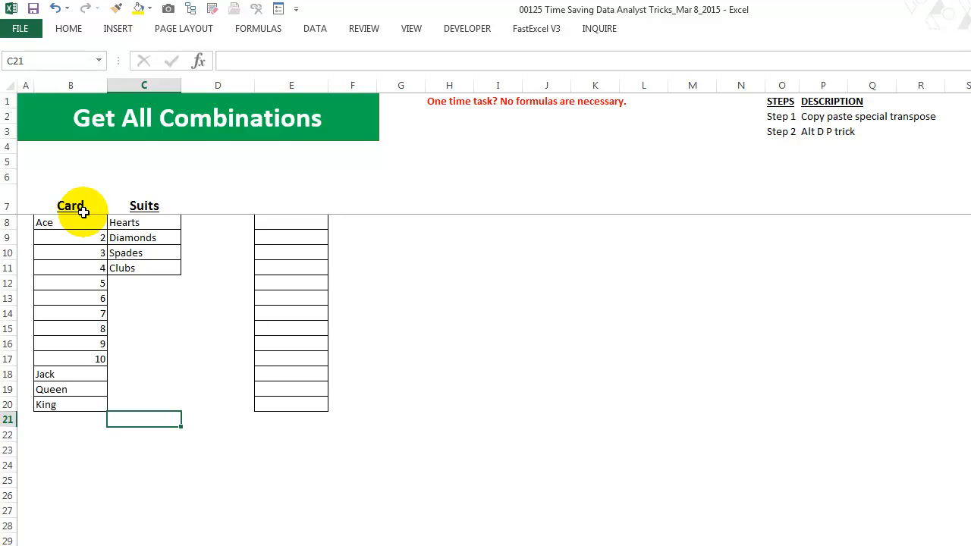
Copy the Card column with its header from B7:B20 and paste it at E7.
left_click_drag(71, 219, 69, 405)
left_click_drag(138, 222, 140, 267)
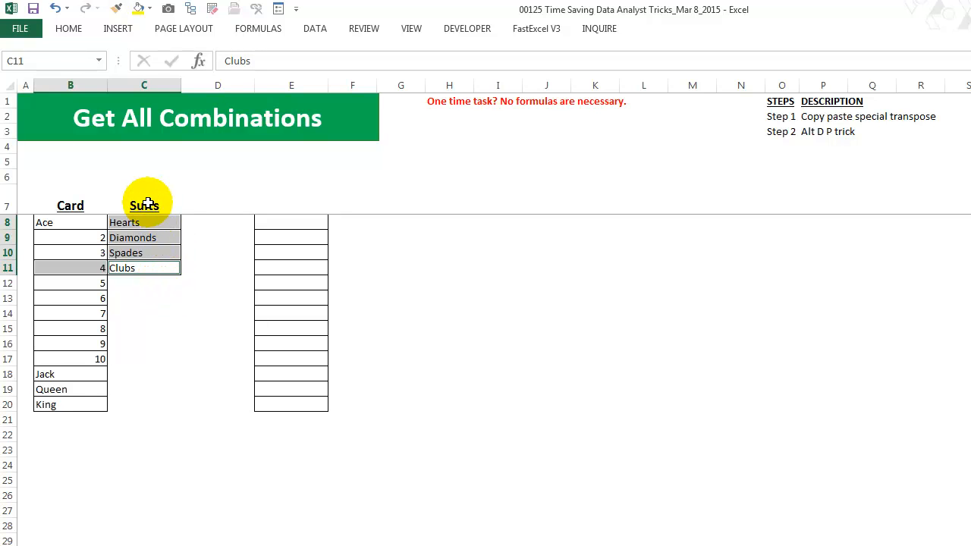
left_click(80, 205)
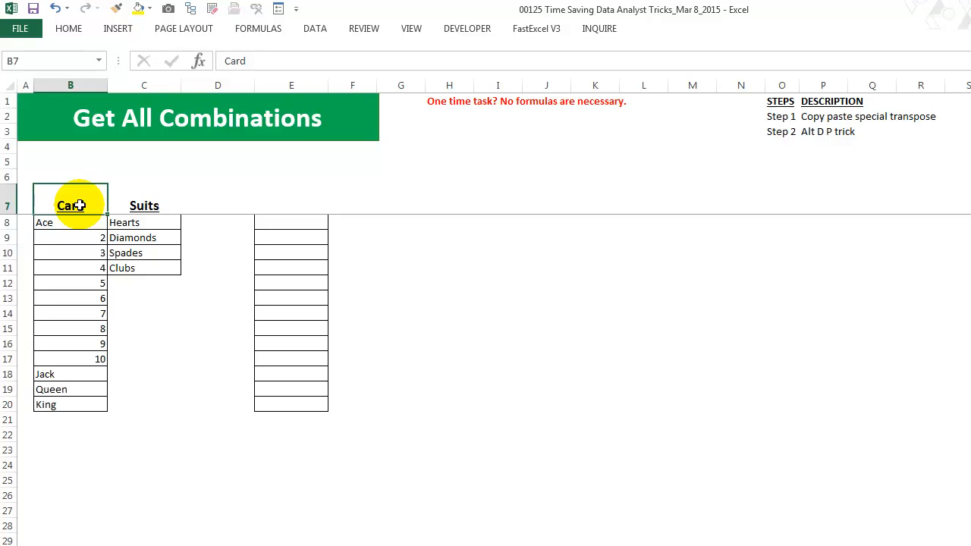
key("ctrl+shift+Down")
key("ctrl+c")
left_click(285, 203)
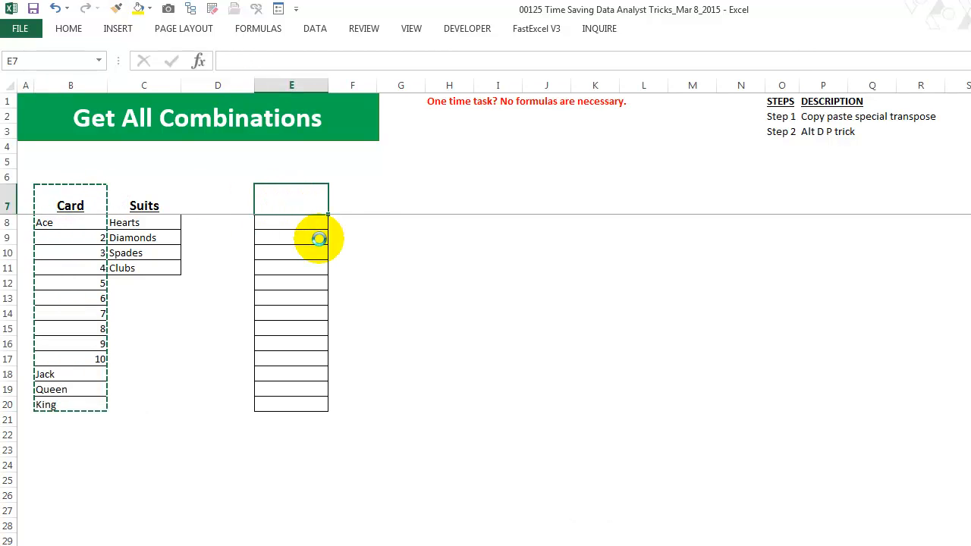
key("ctrl+v")
key("Escape")
left_click(152, 205)
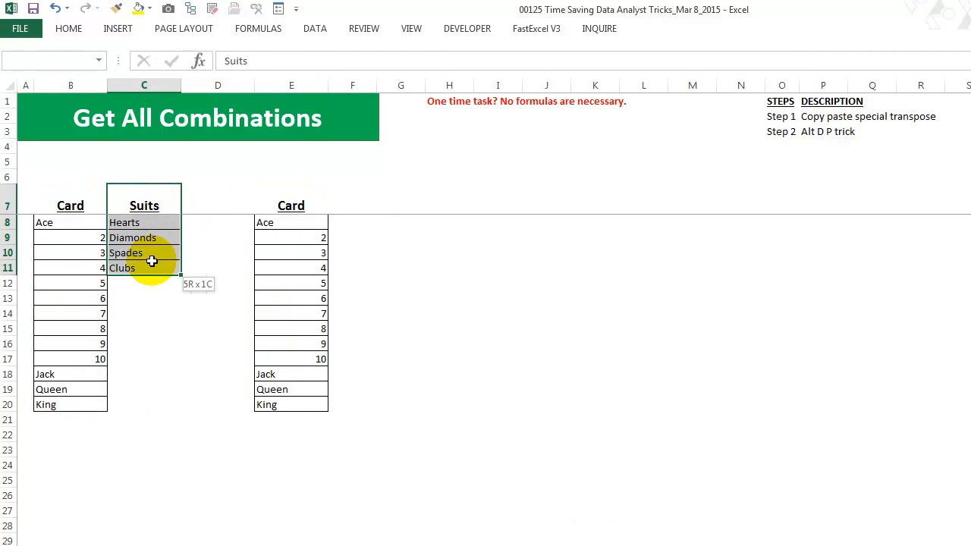
left_click_drag(152, 223, 151, 270)
key("ctrl+c")
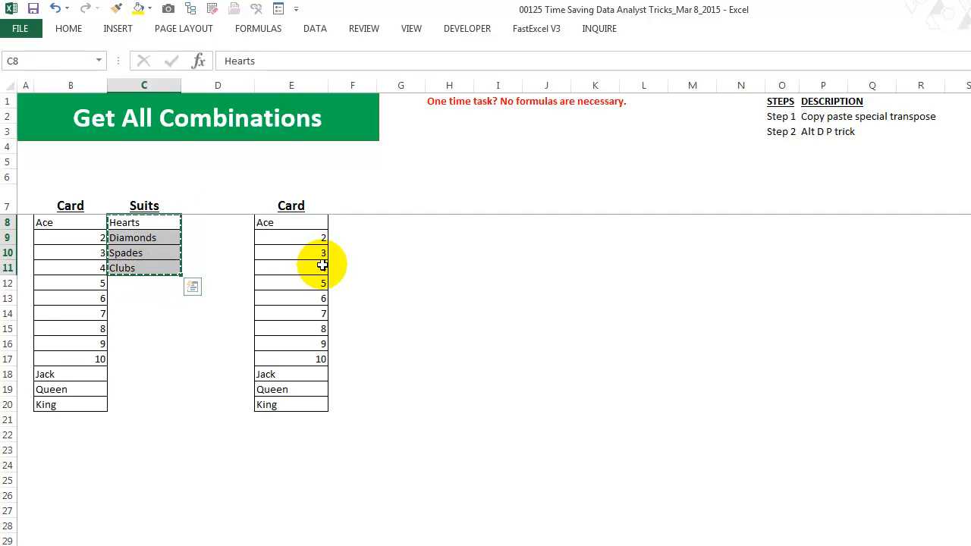
left_click(353, 202)
right_click(354, 203)
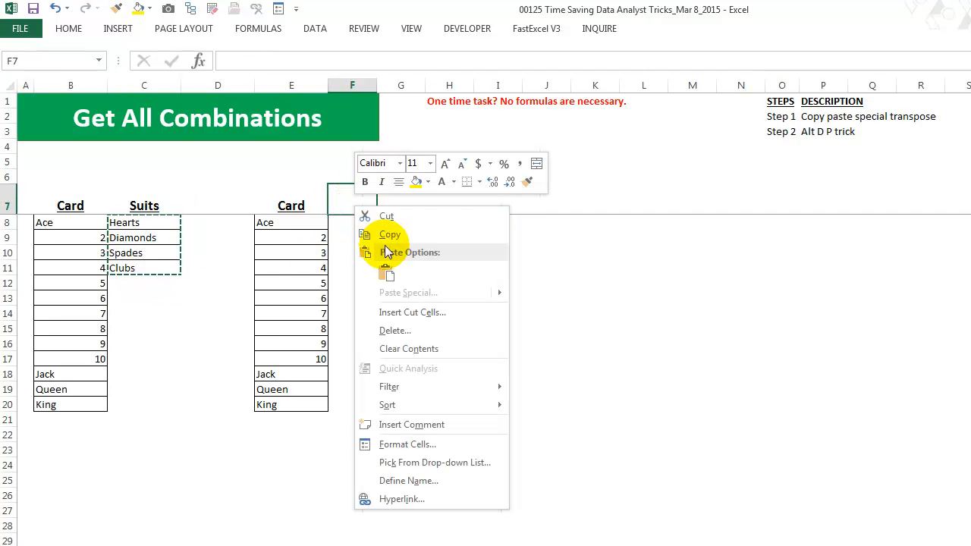
left_click(152, 219)
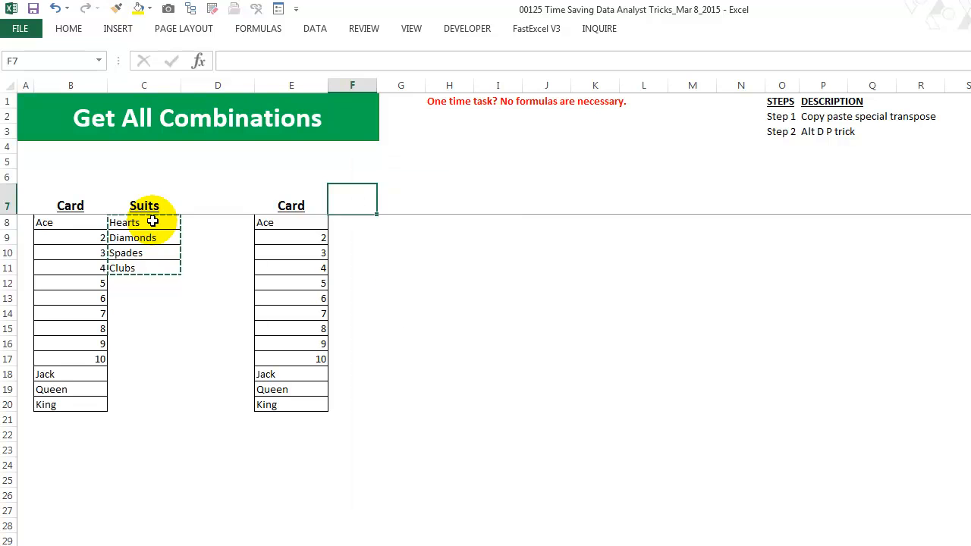
Copy the four suits in C8:C11 and paste them transposed across row 7 starting at F7.
left_click(158, 222)
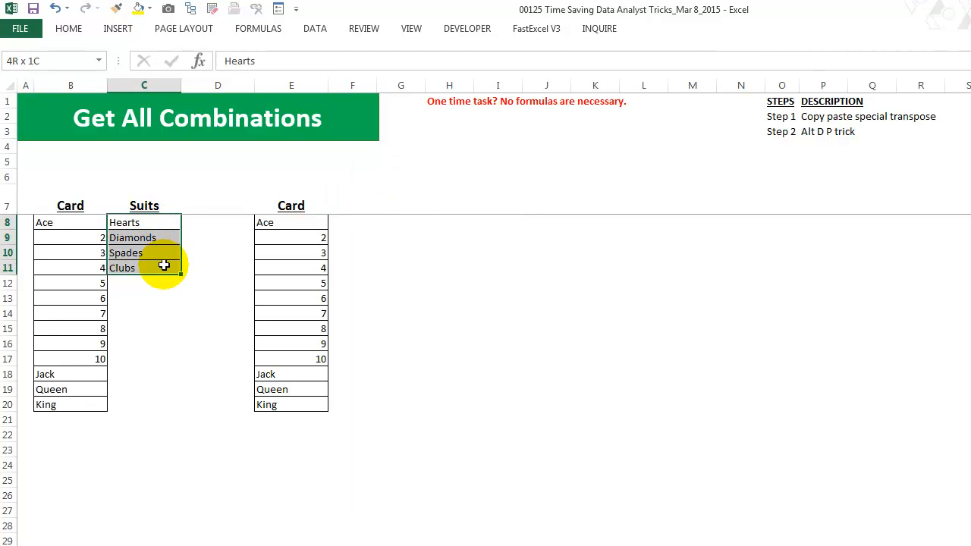
left_click_drag(164, 265, 163, 266)
key("ctrl+c")
left_click(349, 201)
right_click(347, 206)
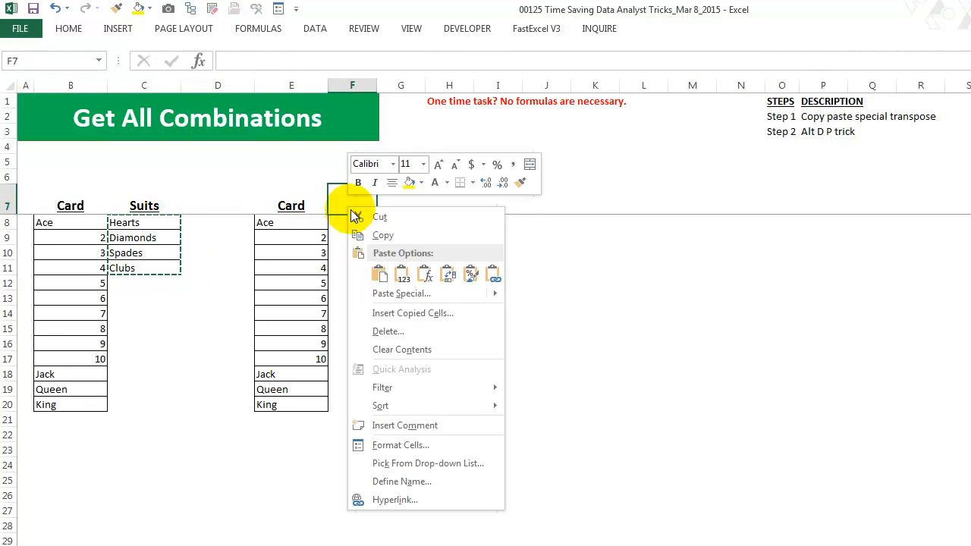
left_click(448, 274)
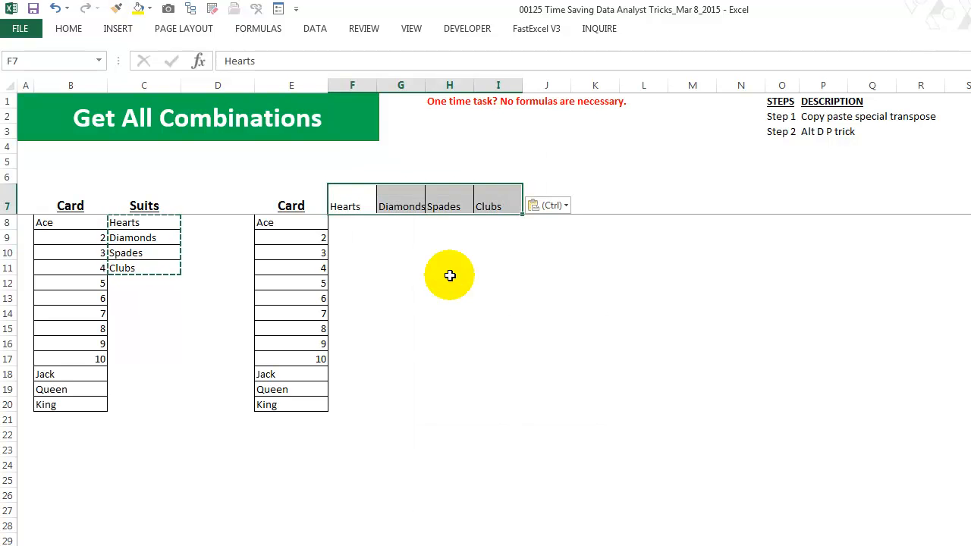
From E7, start the PivotTable and PivotChart Wizard with multiple consolidation ranges, a PivotTable report and self-created page fields.
left_click(297, 204)
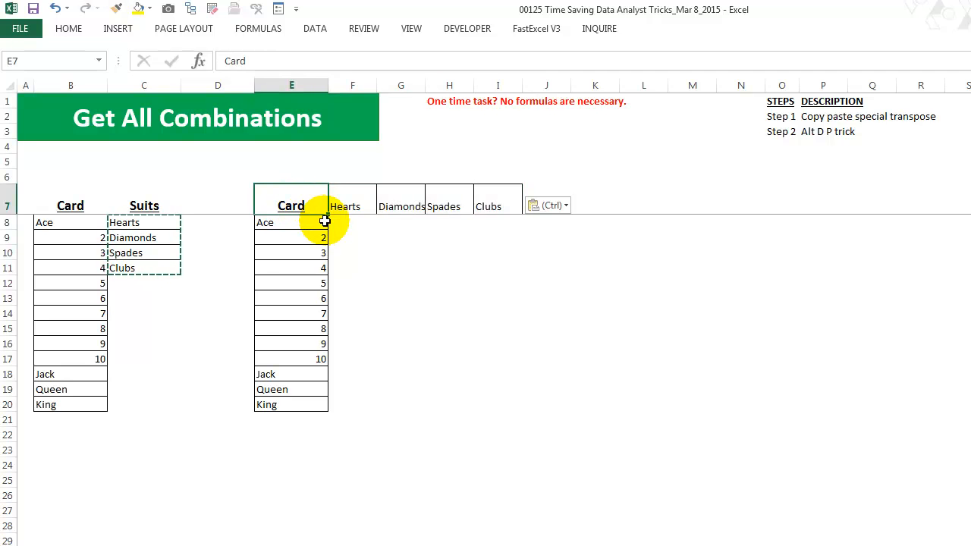
key("alt+d")
key("p")
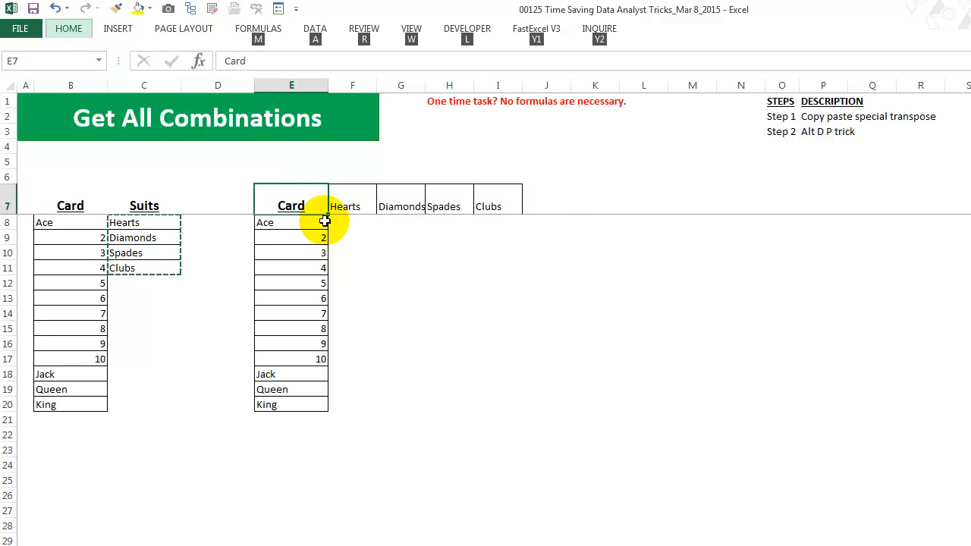
left_click(366, 221)
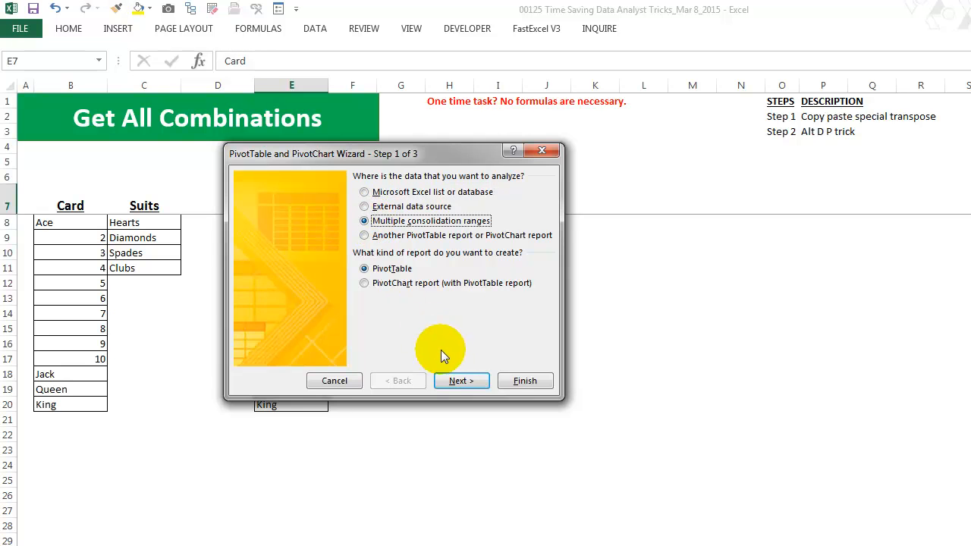
left_click(455, 380)
left_click(395, 283)
left_click(453, 349)
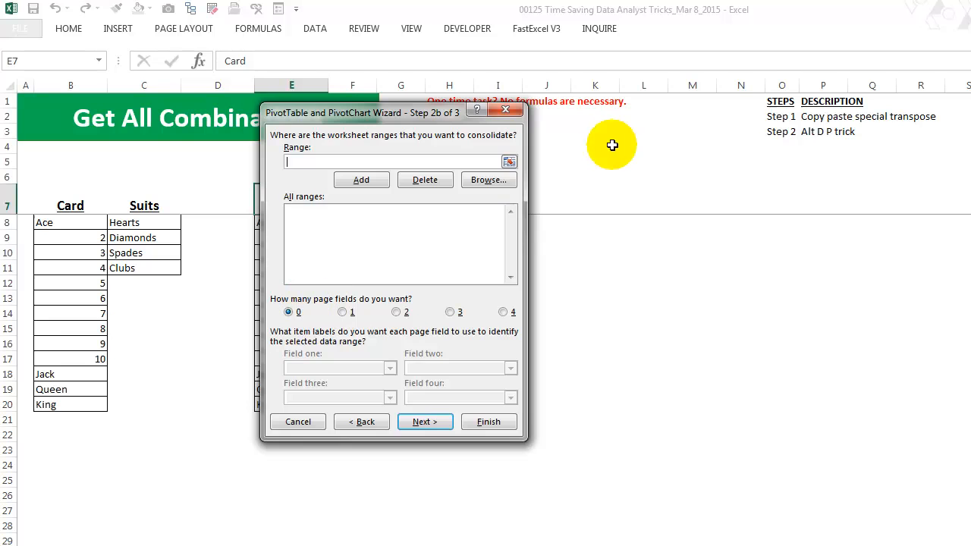
Use E7:I20 as the range to consolidate with 0 page fields, and create the PivotTable on a new worksheet.
left_click(508, 162)
left_click_drag(305, 202, 482, 398)
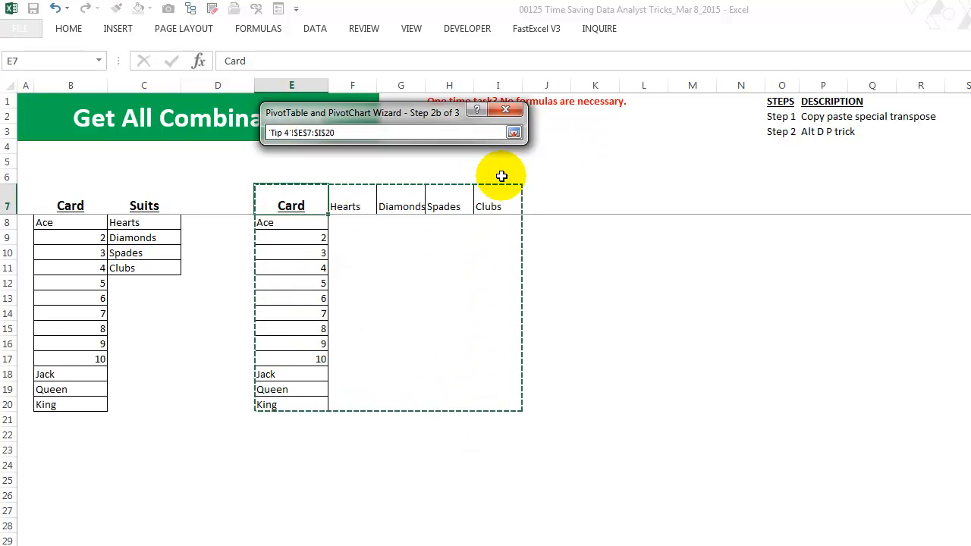
left_click(514, 133)
left_click(436, 359)
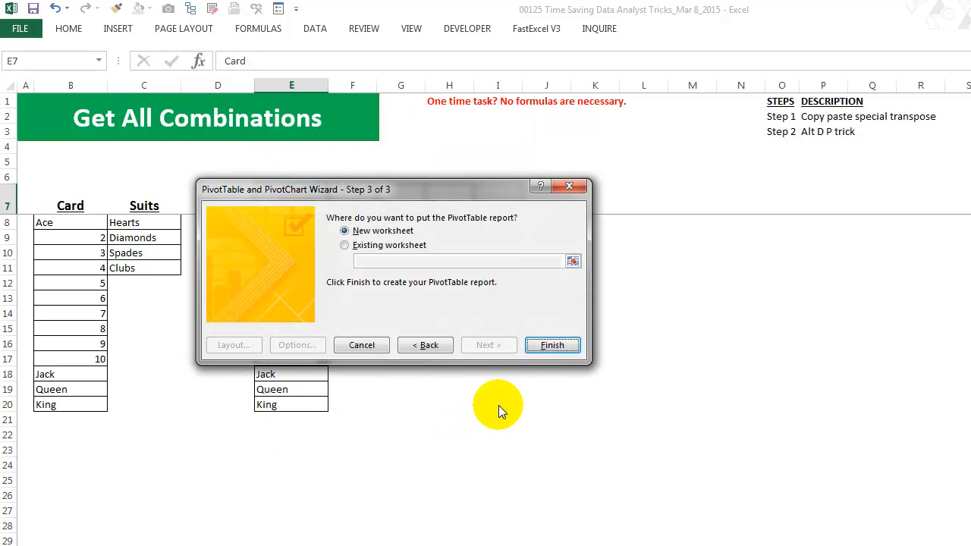
left_click(562, 346)
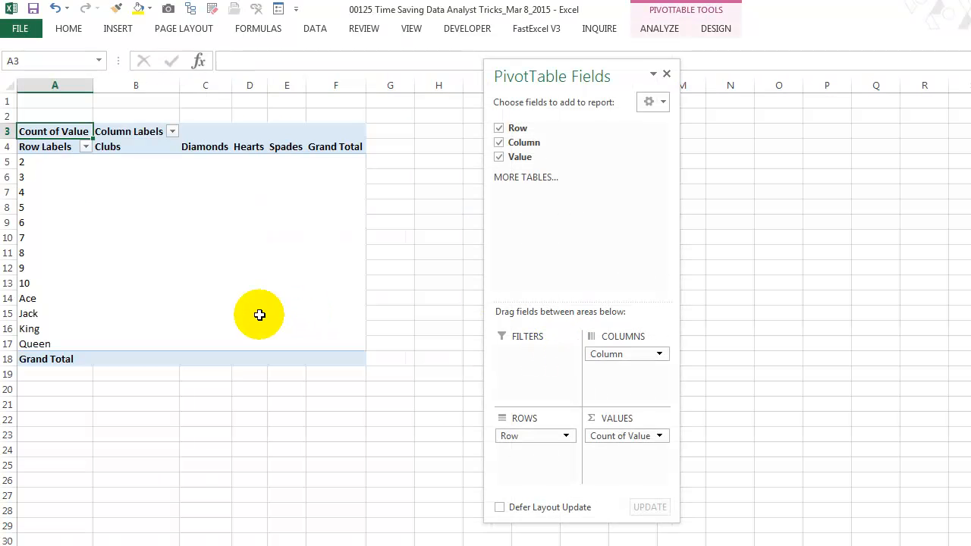
Remove the Row and Column fields from the PivotTable and drill into the Count of Value total to list its underlying records.
left_click_drag(561, 437, 563, 278)
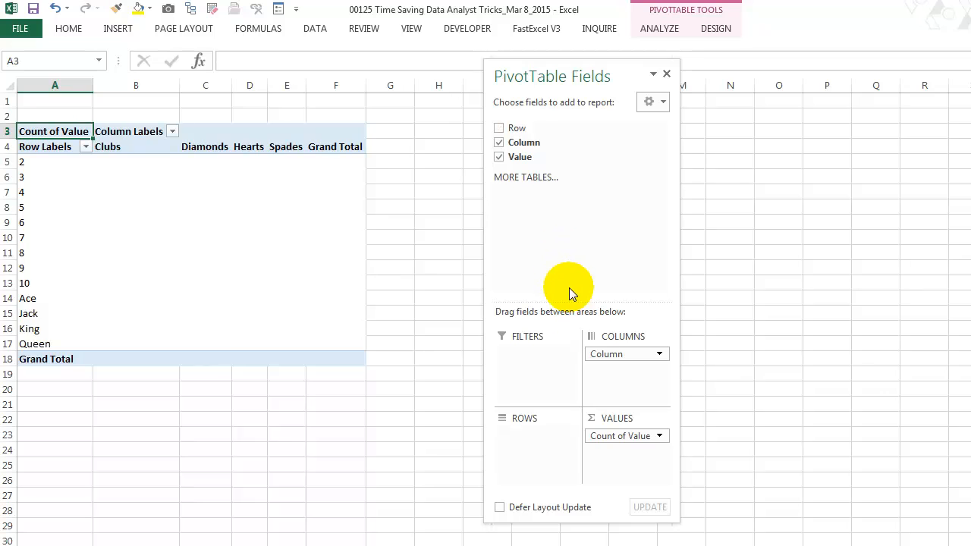
left_click_drag(599, 350, 461, 227)
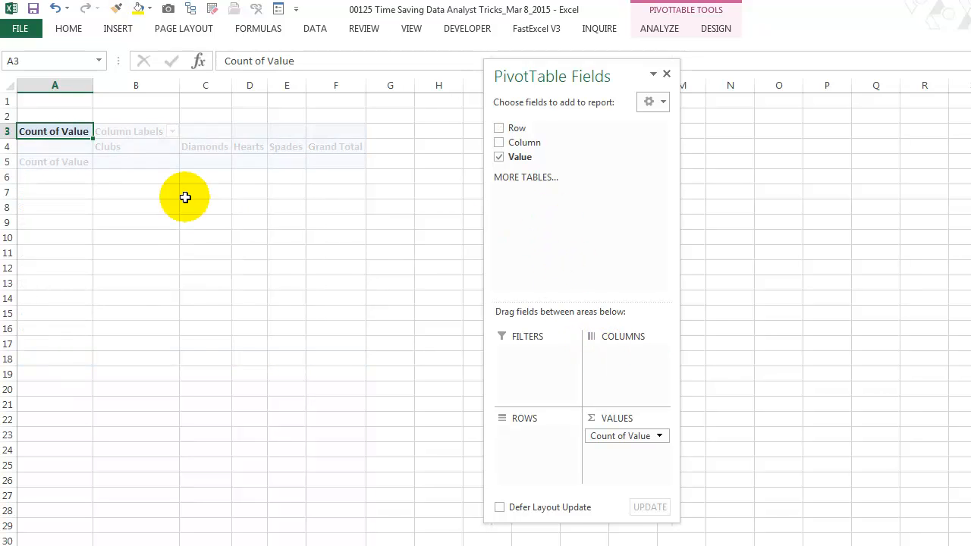
left_click(58, 147)
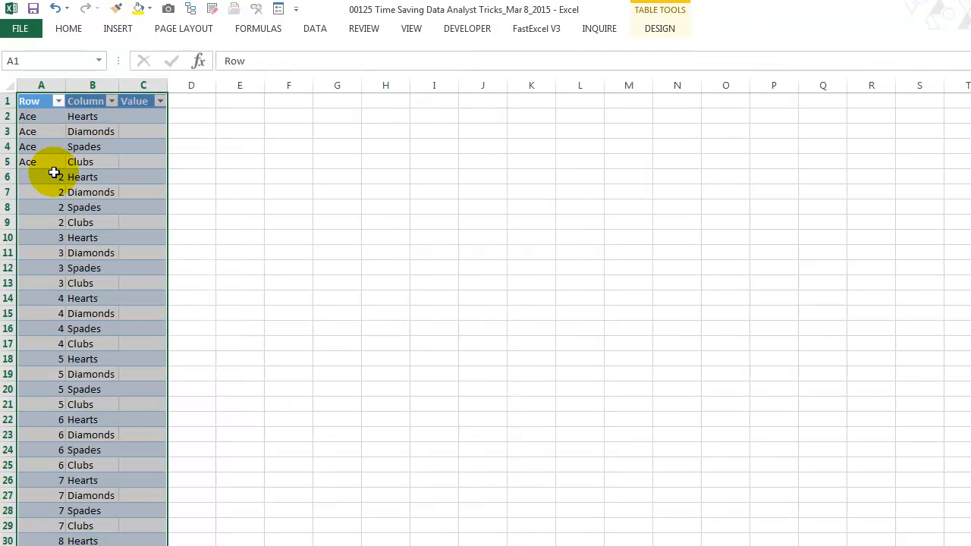
Examine the generated table of card and suit combinations from the Ace rows to the King rows.
scroll(51, 238, "down", 8)
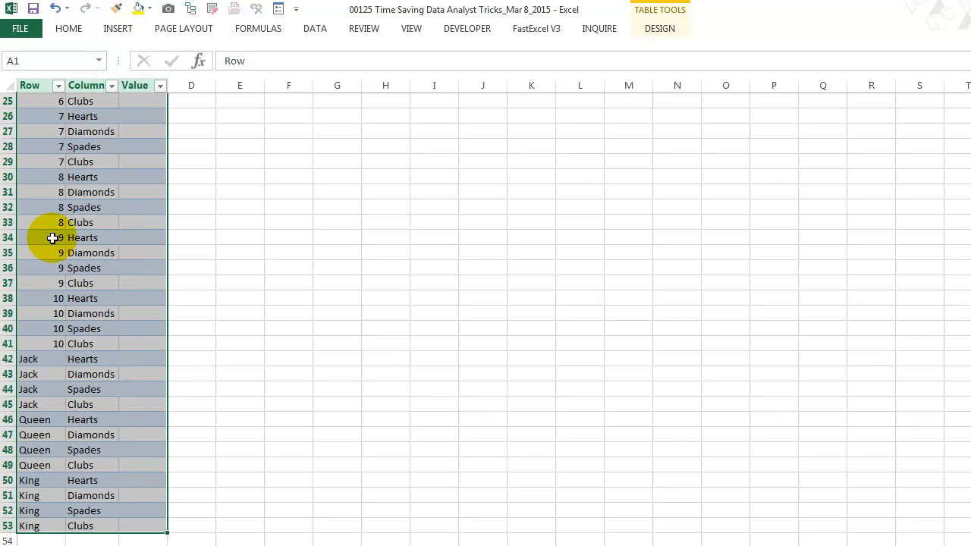
scroll(52, 238, "up", 8)
left_click(9, 100)
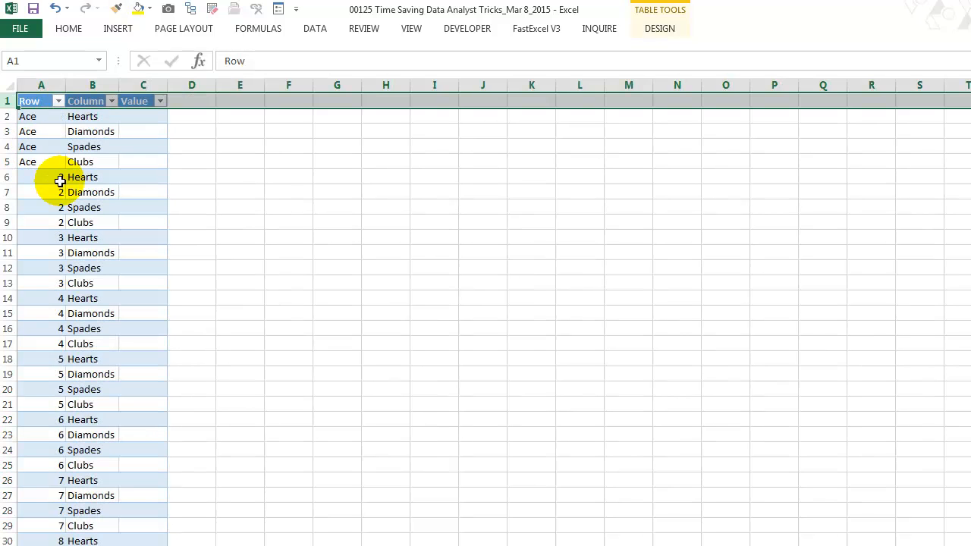
scroll(60, 181, "down", 10)
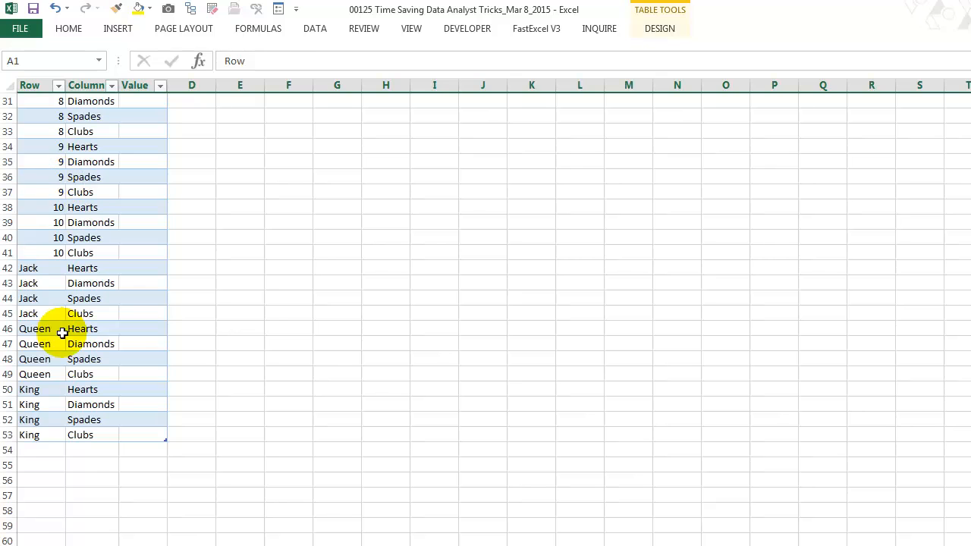
left_click(80, 310)
scroll(80, 308, "up", 10)
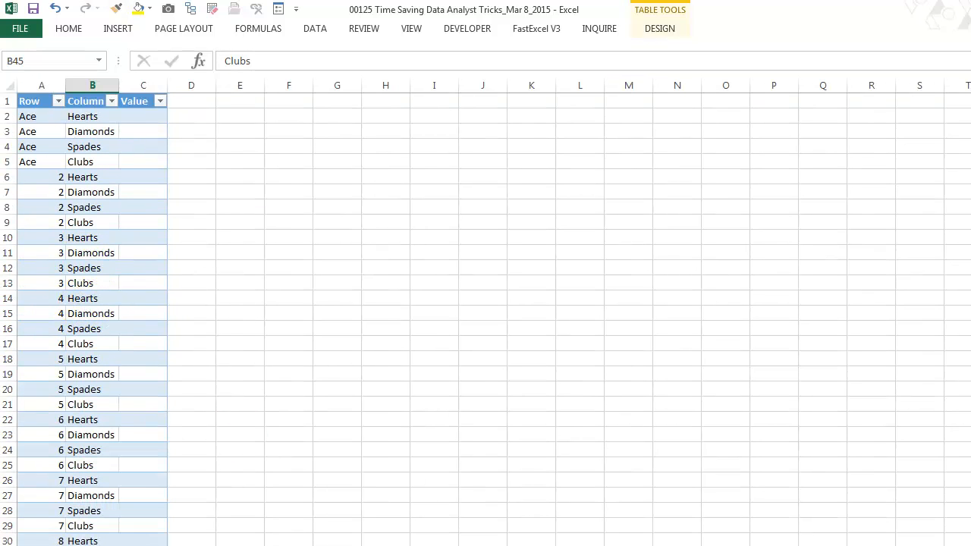
On the Sets of Repeating Numbers sheet, set the upper value of each number set in B5 to 5.
key("ctrl+Page_Up")
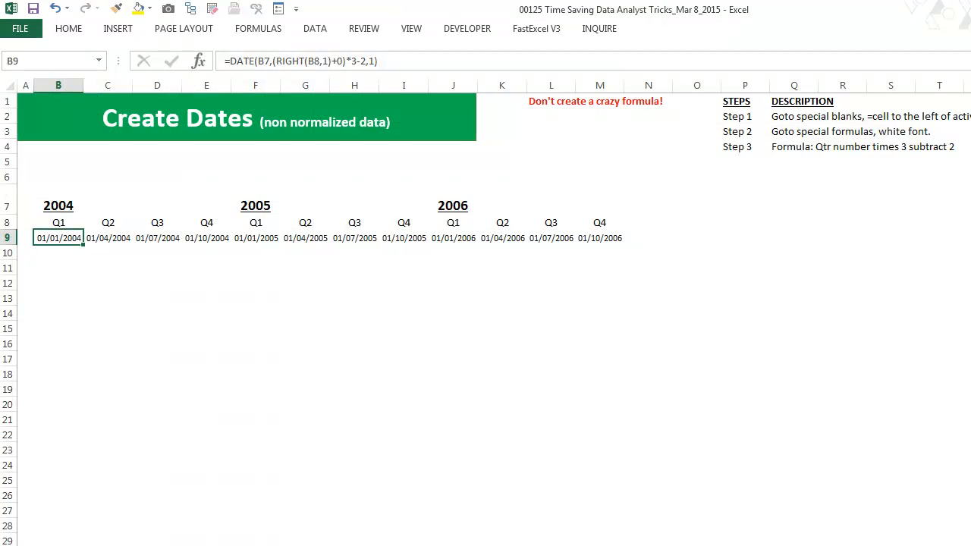
key("ctrl+Page_Up")
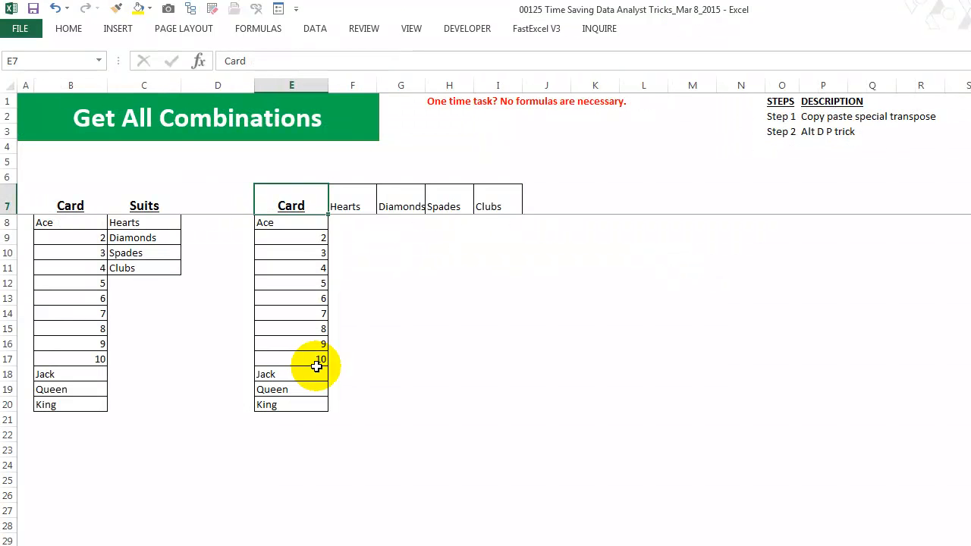
key("ctrl+Page_Up")
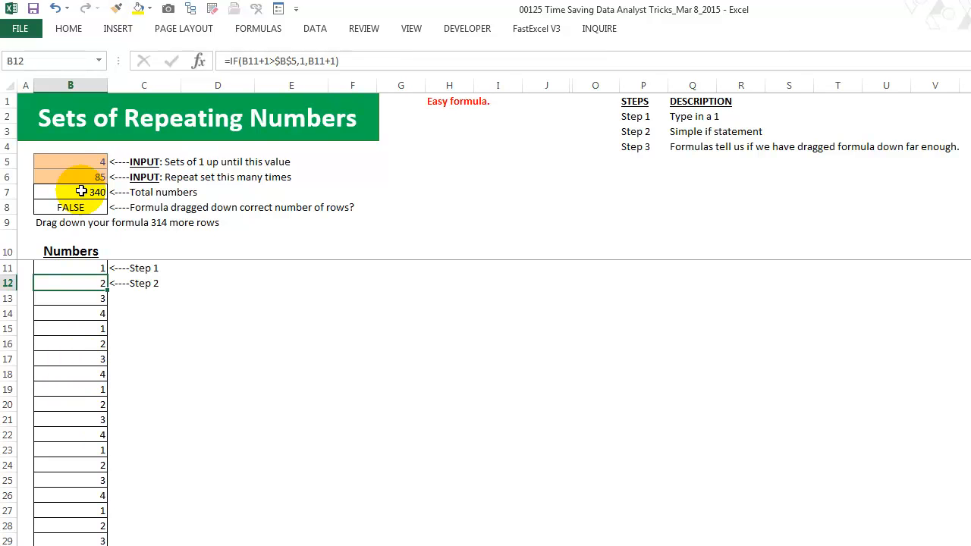
left_click(84, 161)
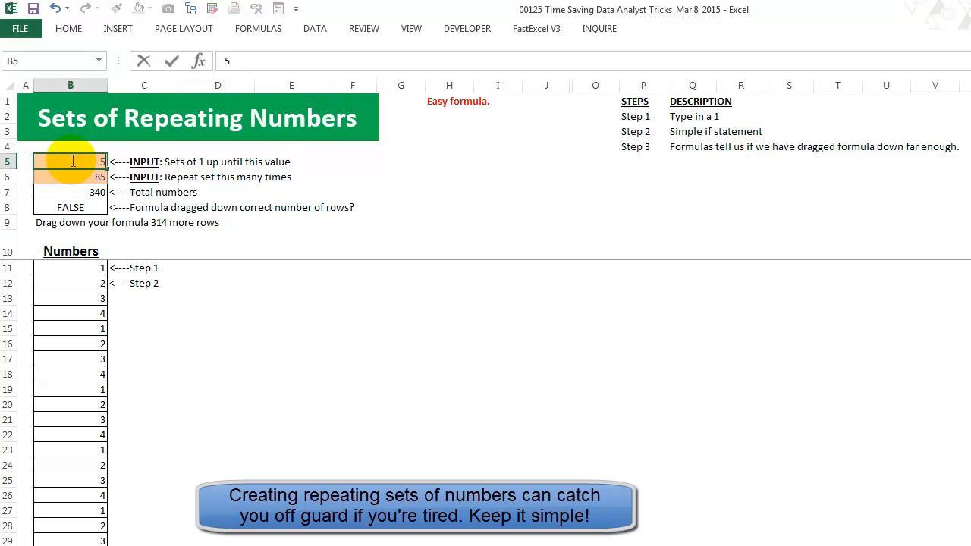
key("Return")
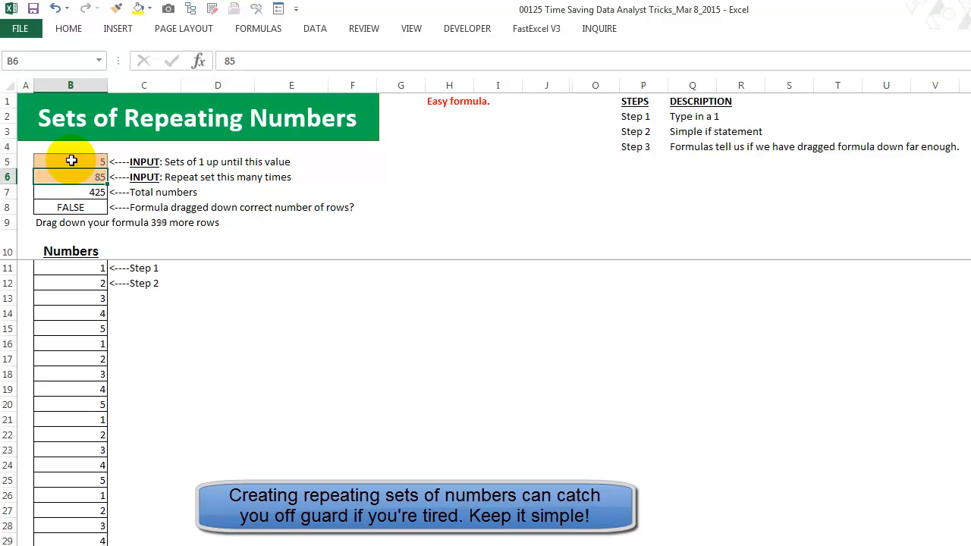
Examine the total numbers formula in B7, the starting number in B11 and the IF formula in B12.
left_click(92, 197)
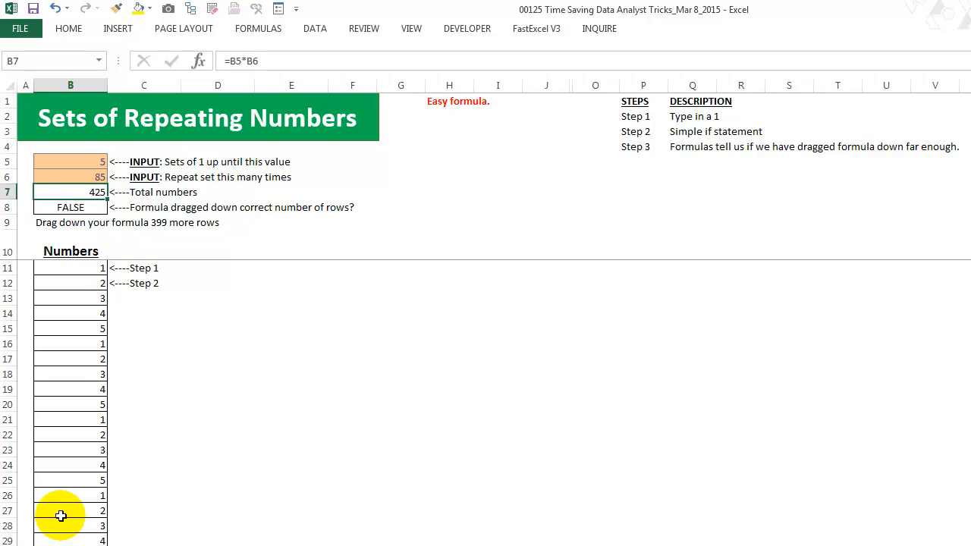
left_click(71, 268)
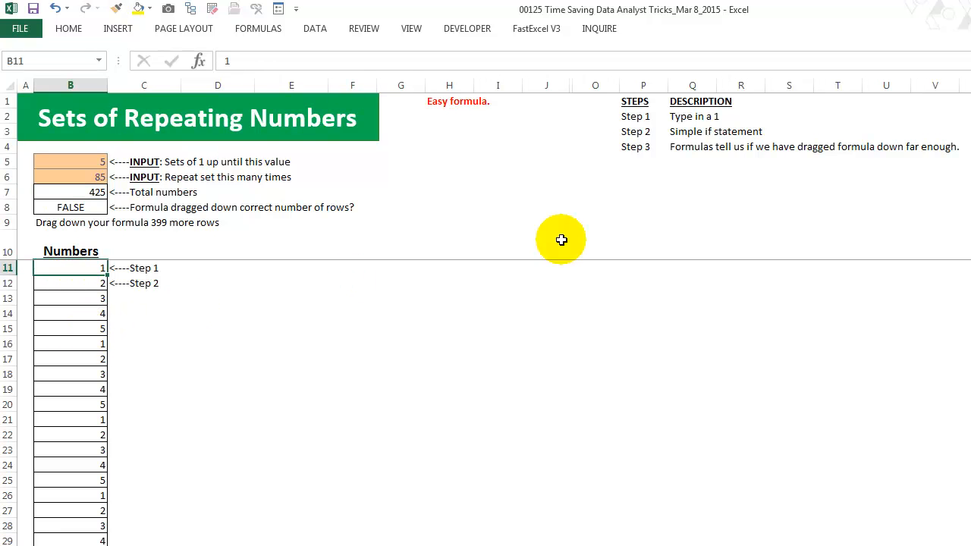
left_click(83, 282)
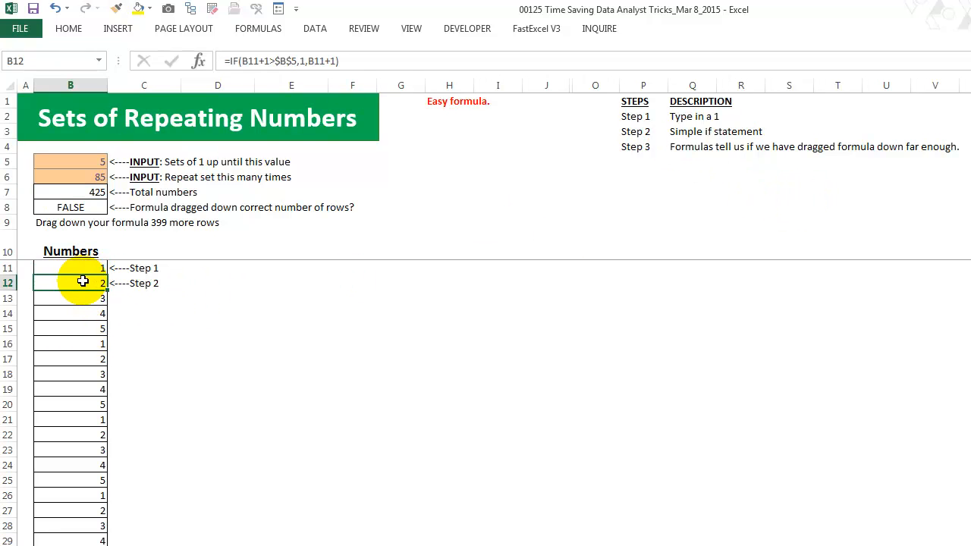
Examine the cell references in B12's IF formula, the COUNT check formula in B8 and the fill-down message in B9.
left_click(270, 60)
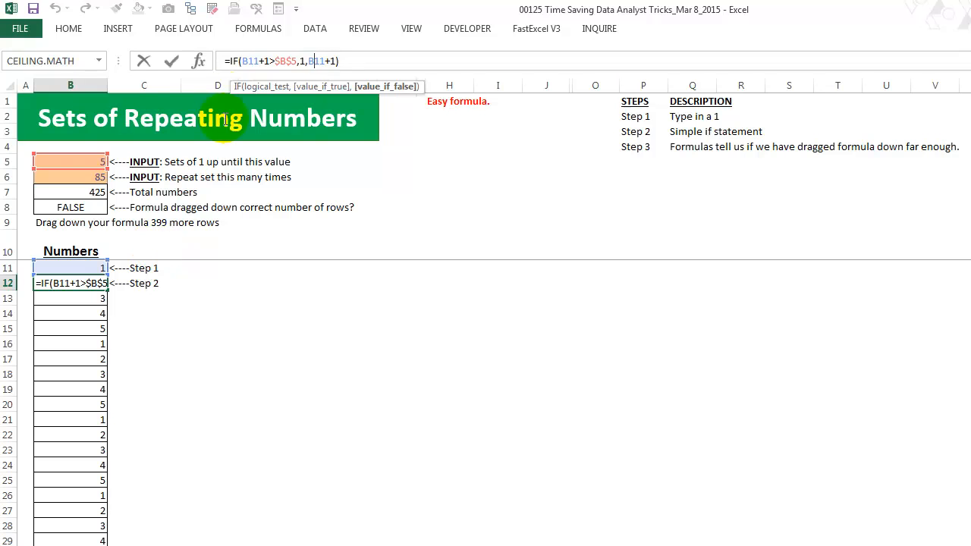
key("ctrl+Return")
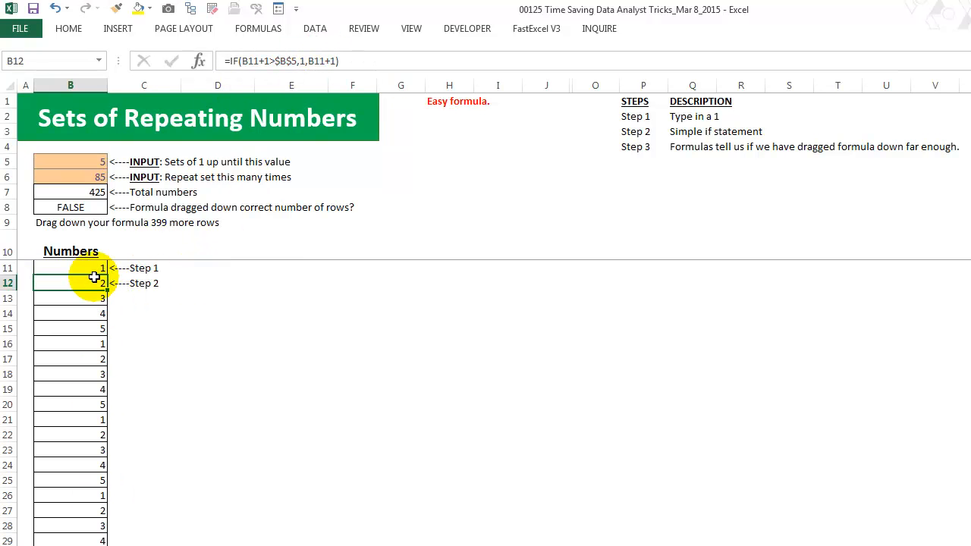
left_click(85, 205)
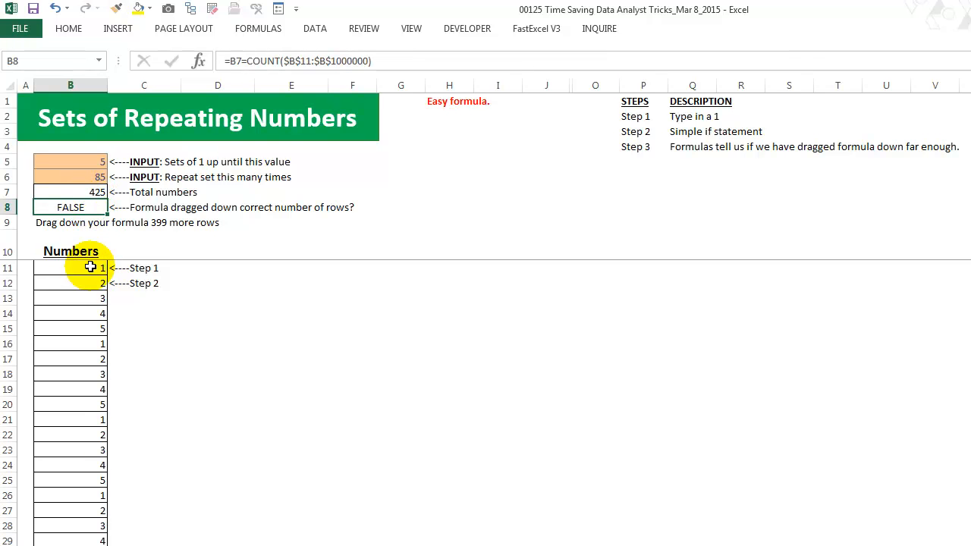
left_click(67, 223)
Fill the repeating-number formula from B36 down column B past row 507, and clear the excess cells B508:B540.
left_click(64, 311)
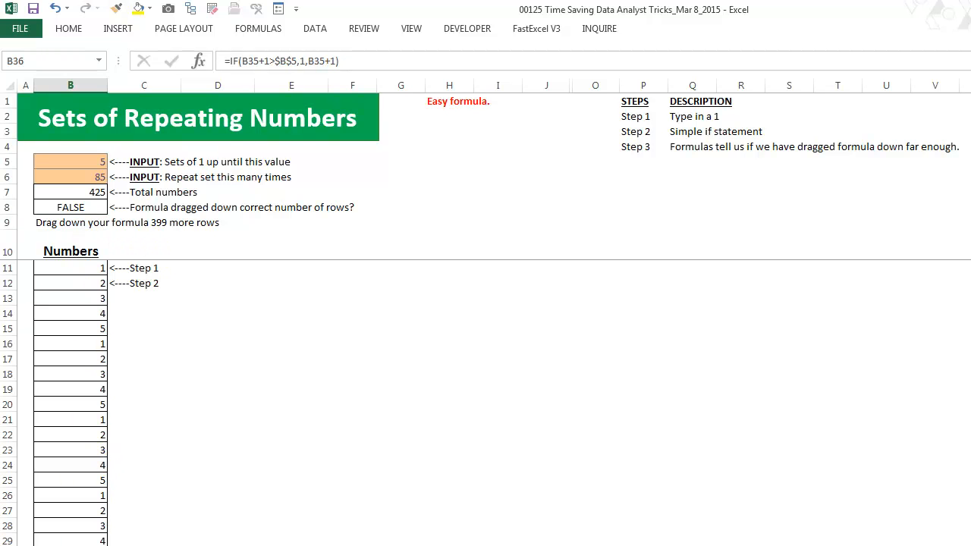
left_click_drag(107, 545, 88, 314)
key("Delete")
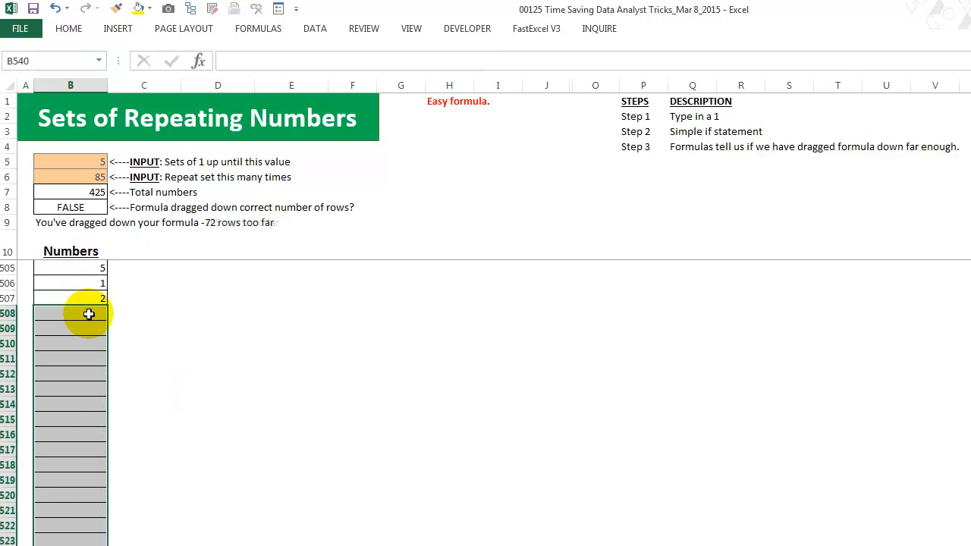
Clear the surplus repeating numbers in B460:B507.
left_click(87, 317)
key("Up")
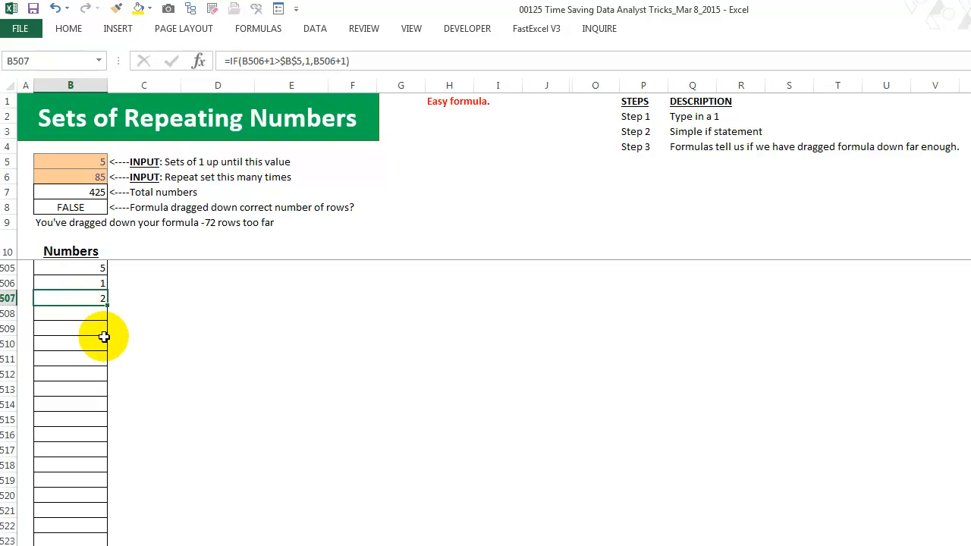
key("shift+Up")
key("shift+Up")
key("shift+Up")
key("shift+Up")
key("shift+Up")
key("shift+Up")
key("shift+Up")
key("shift+Up")
key("shift+Up")
key("shift+Up")
key("shift+Up")
key("shift+Up")
key("shift+Up")
key("shift+Up")
key("shift+Up")
key("shift+Up")
key("shift+Up")
key("shift+Up")
key("shift+Up")
key("shift+Up")
key("shift+Up")
key("shift+Up")
key("shift+Up")
key("shift+Up")
key("shift+Up")
key("shift+Up")
key("shift+Up")
key("shift+Up")
key("shift+Up")
key("shift+Up")
key("shift+Up")
key("shift+Up")
key("shift+Up")
key("shift+Up")
key("shift+Up")
key("shift+Up")
key("shift+Up")
key("shift+Up")
key("shift+Up")
key("shift+Up")
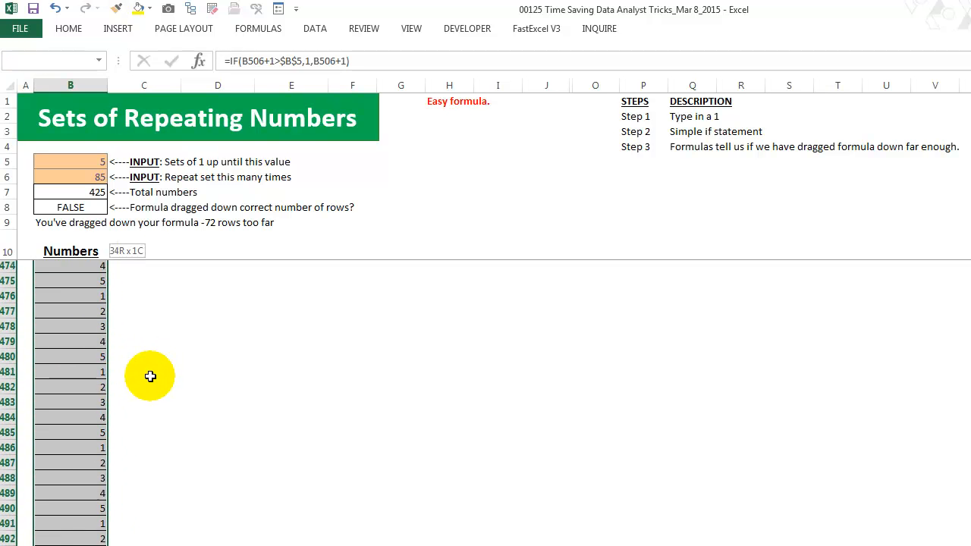
key("Delete")
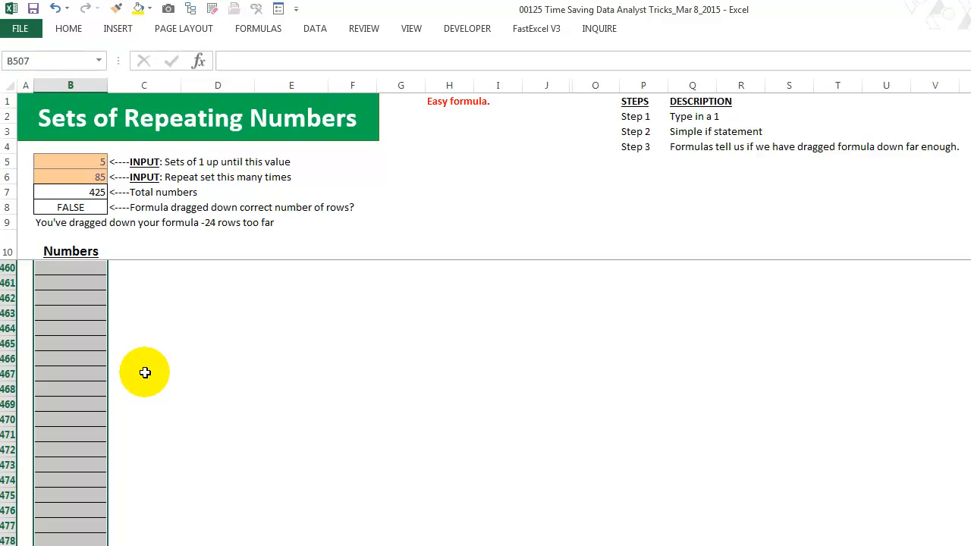
Clear the surplus repeating numbers in B442:B459.
left_click(74, 283)
scroll(91, 333, "up", 3)
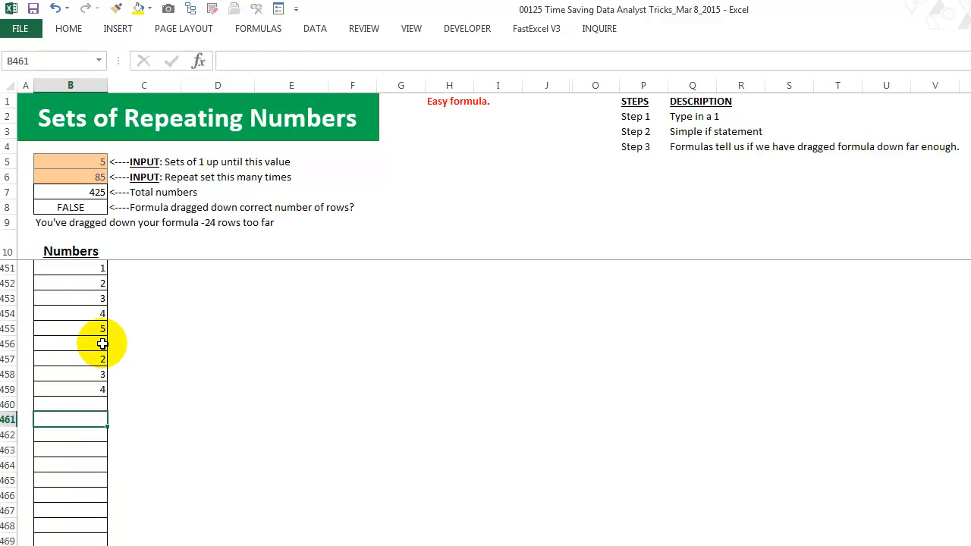
left_click(81, 387)
key("shift+Up")
key("shift+Up")
key("shift+Up")
key("shift+Up")
key("shift+Up")
key("shift+Up")
key("shift+Up")
key("shift+Up")
key("shift+Up")
key("shift+Up")
key("shift+Up")
key("shift+Up")
key("shift+Up")
key("shift+Up")
key("shift+Up")
key("shift+Up")
key("shift+Up")
key("shift+Up")
key("shift+Up")
key("shift+Down")
key("shift+Down")
key("Delete")
Clear the surplus repeating numbers in B438:B441.
left_click(91, 292)
key("Up")
scroll(190, 329, "up", 2)
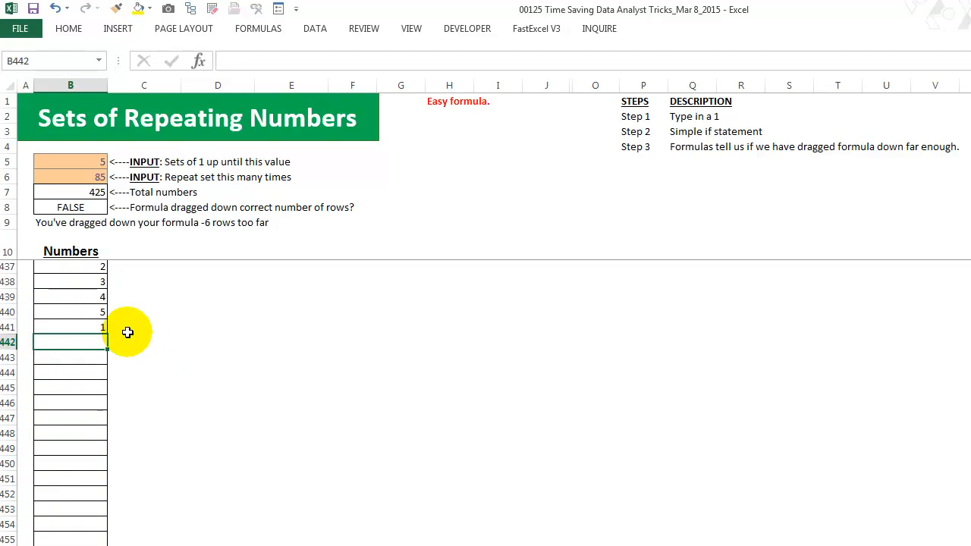
key("shift+Up")
key("shift+Up")
key("shift+Up")
key("Delete")
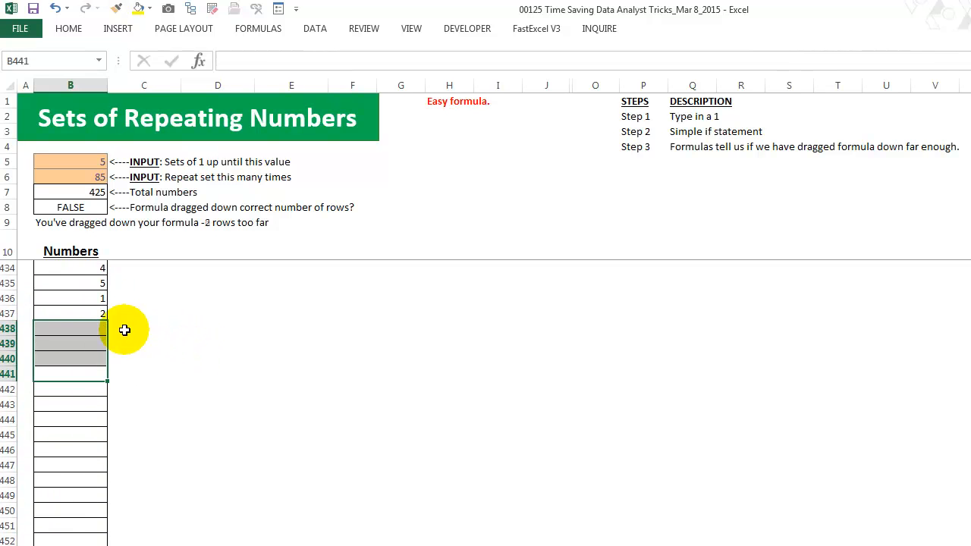
Clear the last surplus numbers in B436:B437 and return to the start of the numbers list at D11.
left_click(87, 311)
key("shift+Up")
key("Delete")
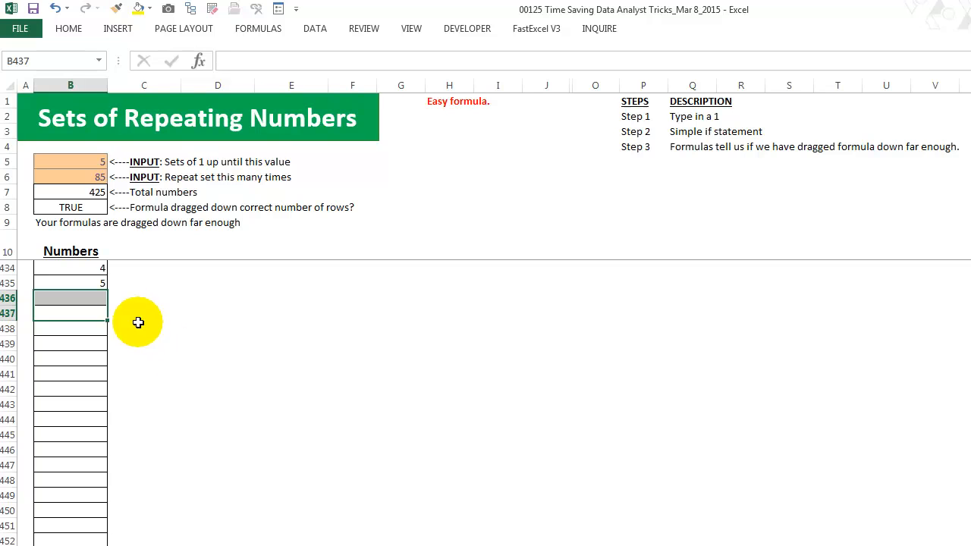
left_click(182, 255)
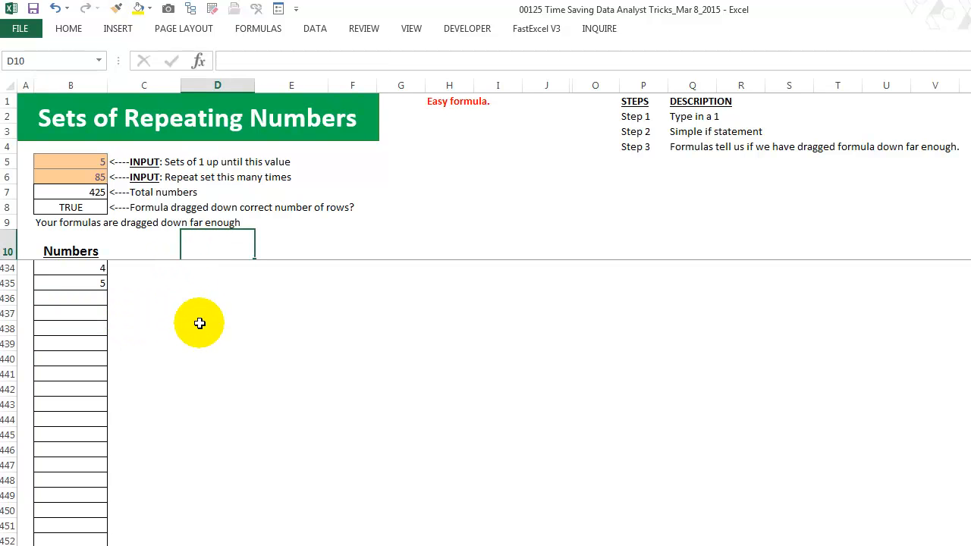
key("Down")
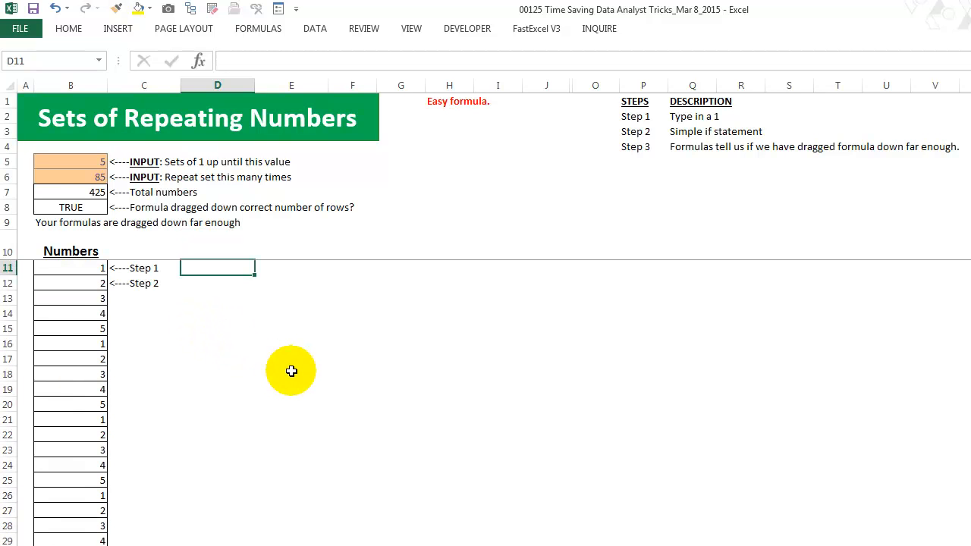